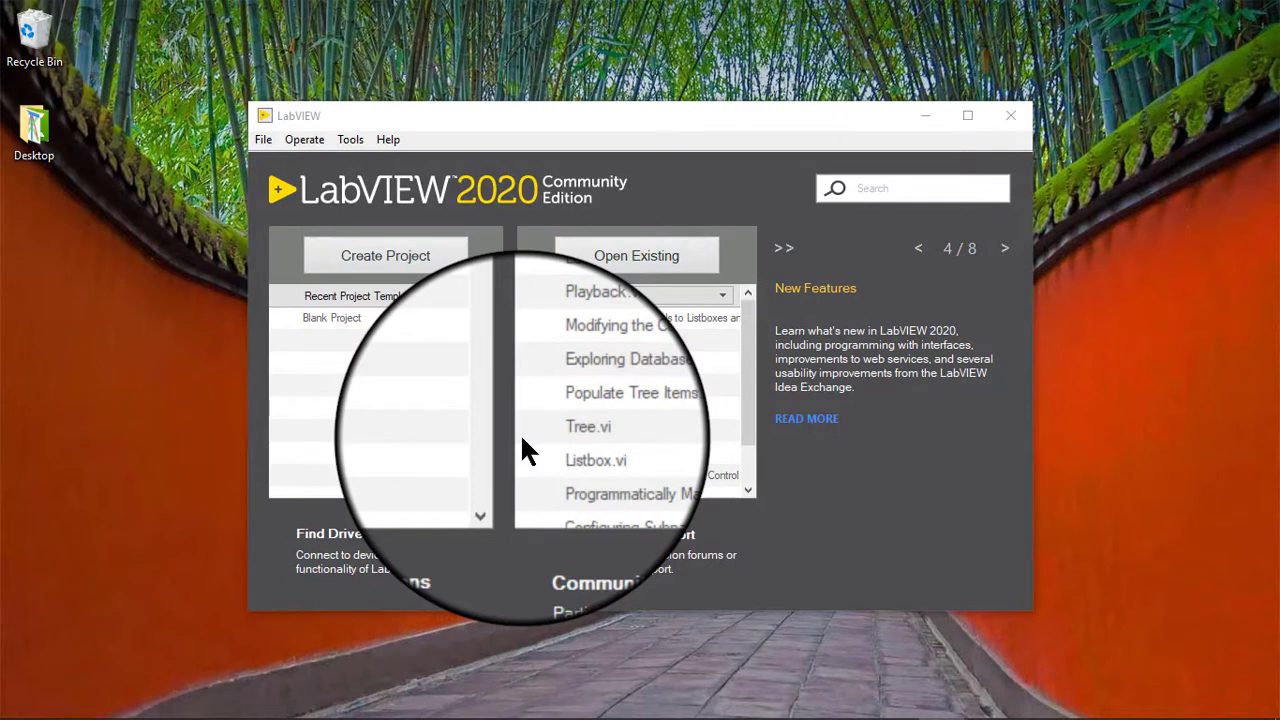
Create a new blank VI and open the List, Table & Tree controls palette on its front panel
left_click(634, 124)
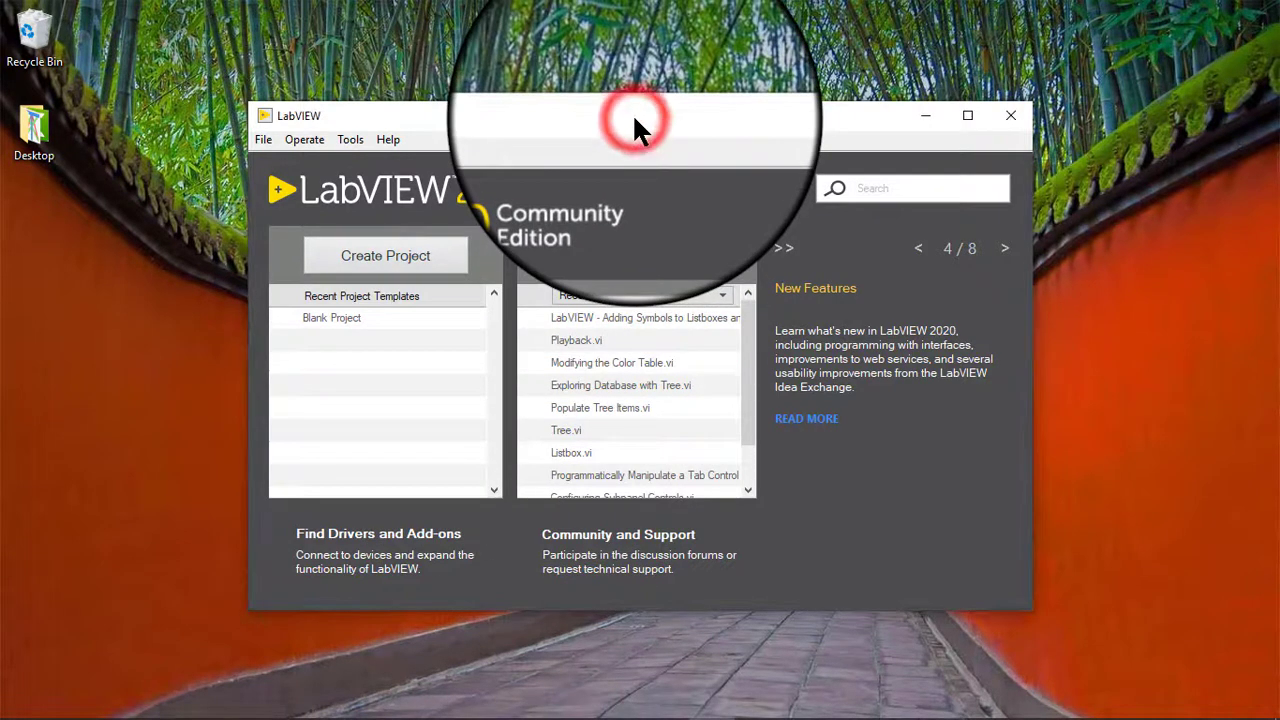
key("ctrl+n")
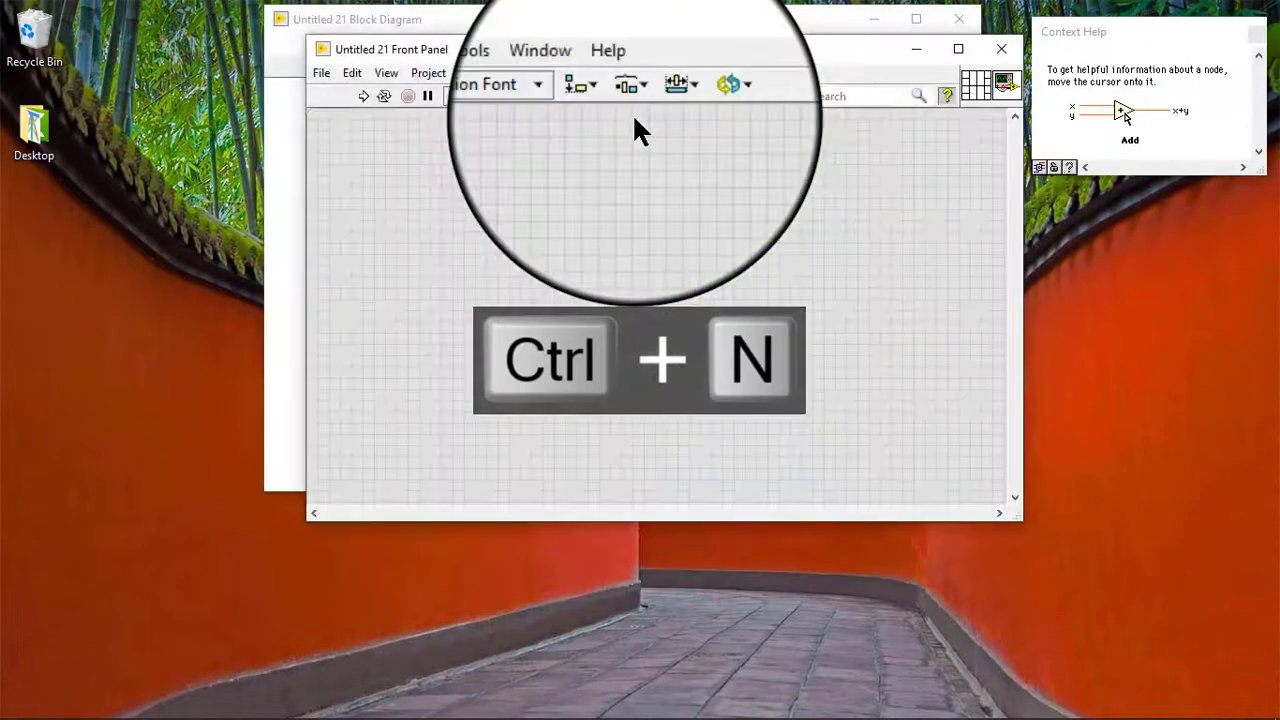
right_click(516, 142)
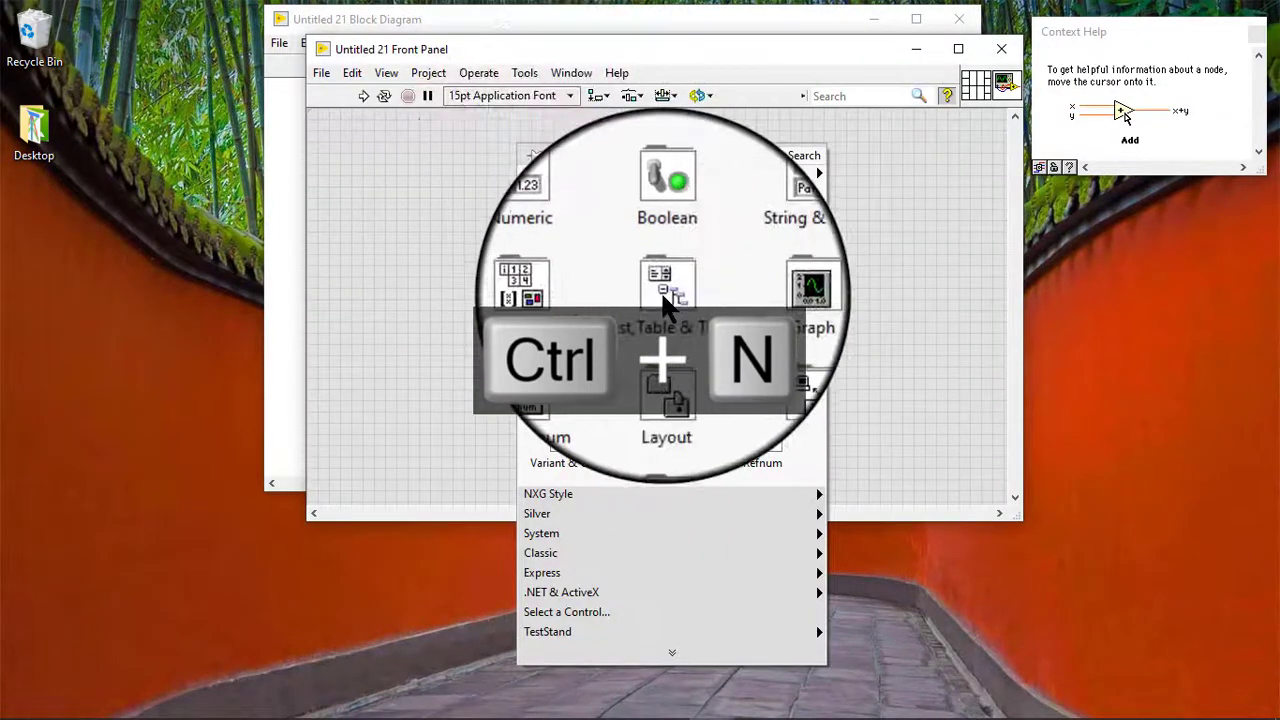
left_click(666, 298)
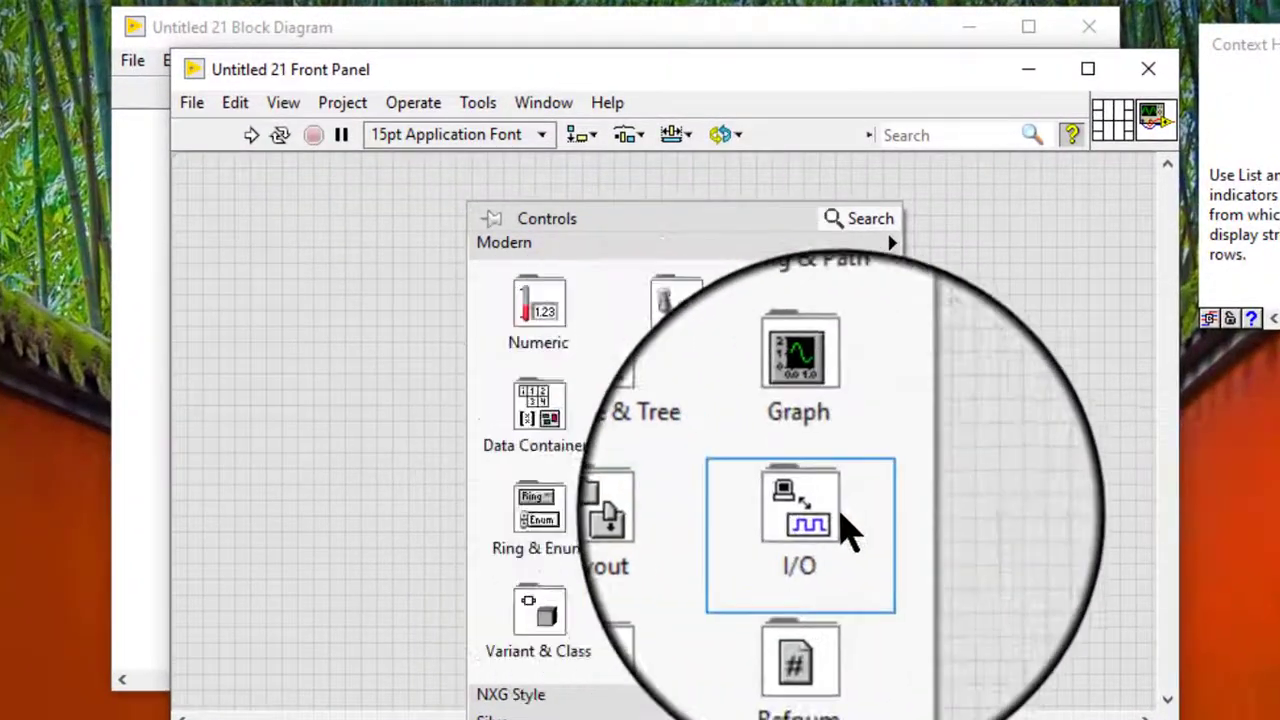
Place a Tree control on the front panel, make it taller and widen its first column
mouse_move(660, 400)
left_click(1100, 490)
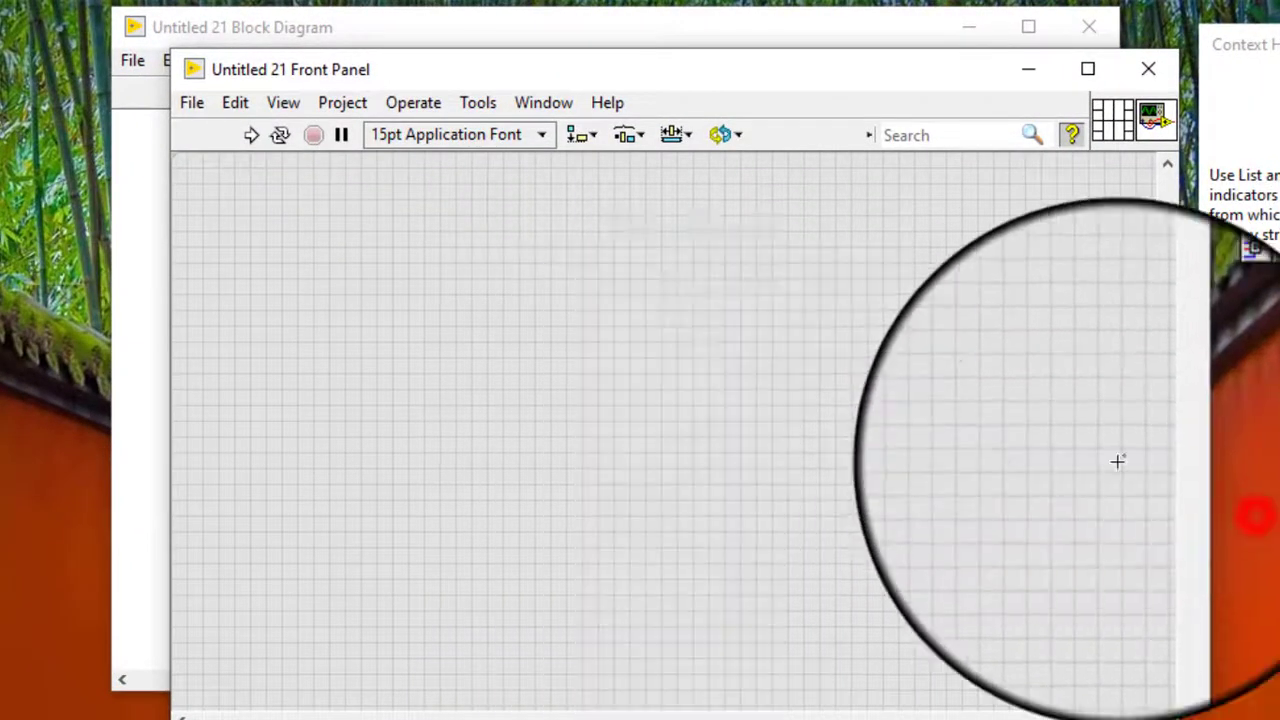
left_click(437, 314)
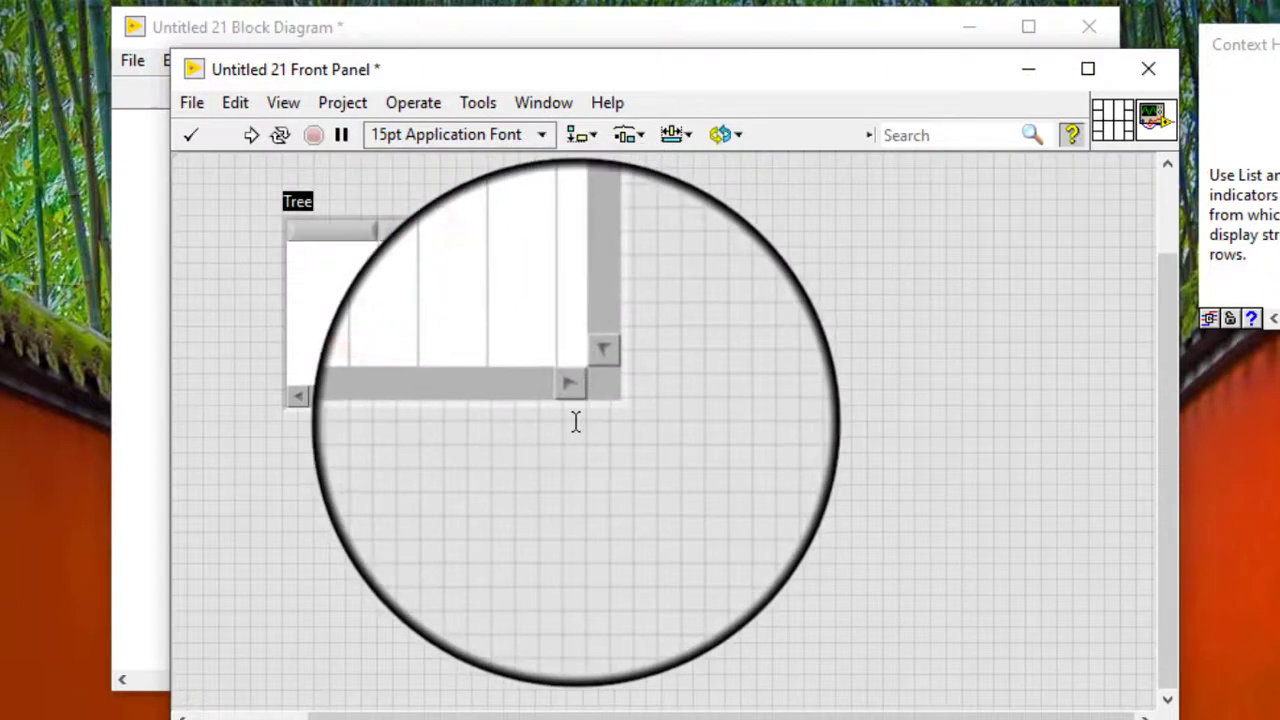
left_click(576, 423)
left_click(437, 410)
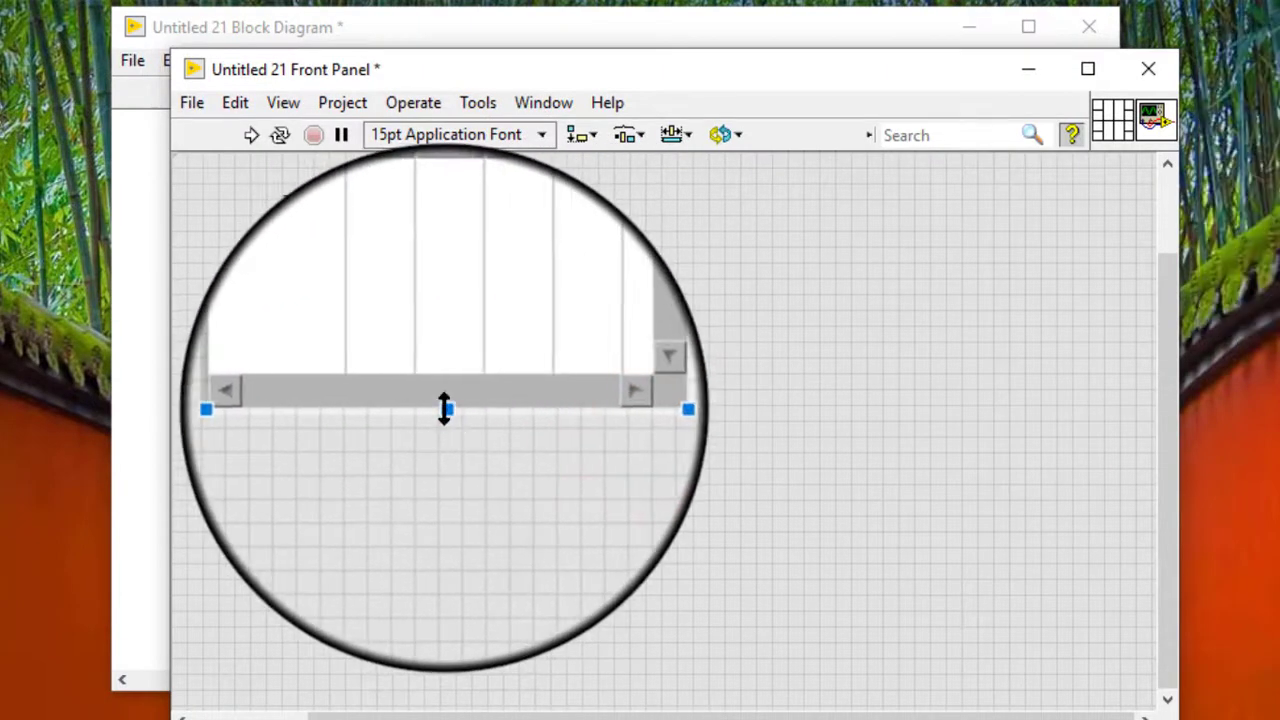
left_click_drag(440, 409, 455, 573)
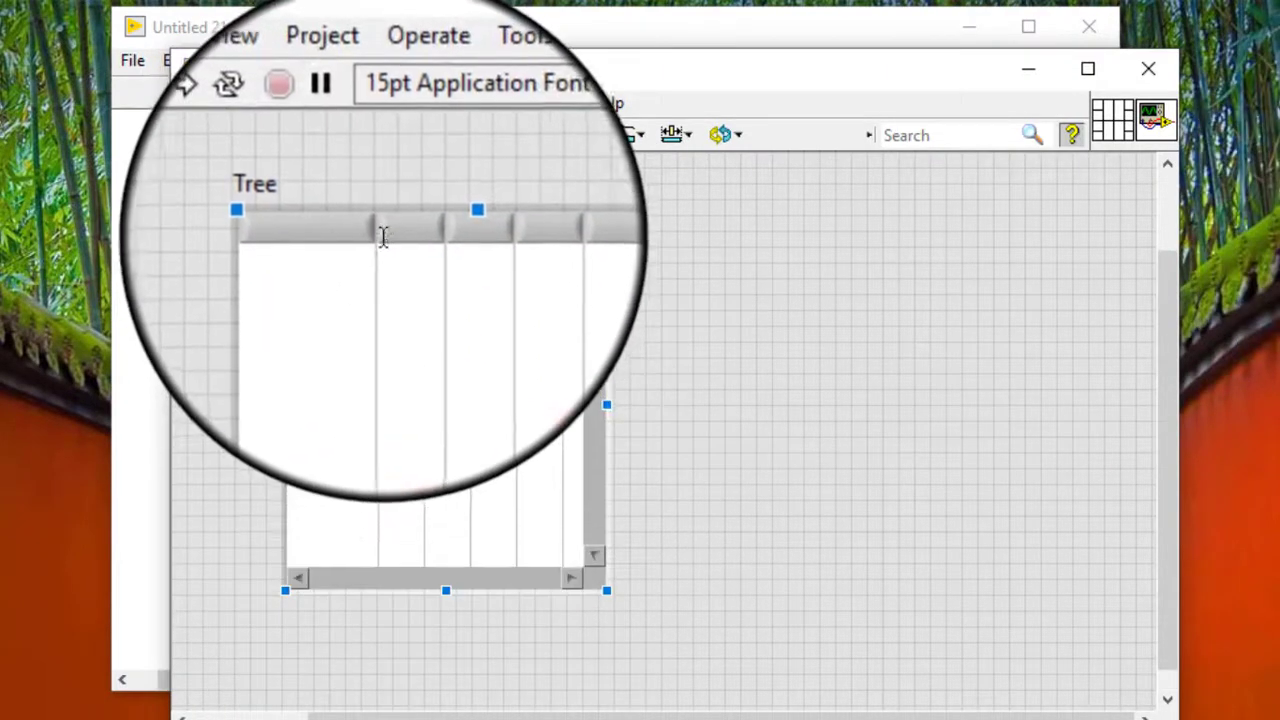
left_click_drag(378, 230, 557, 229)
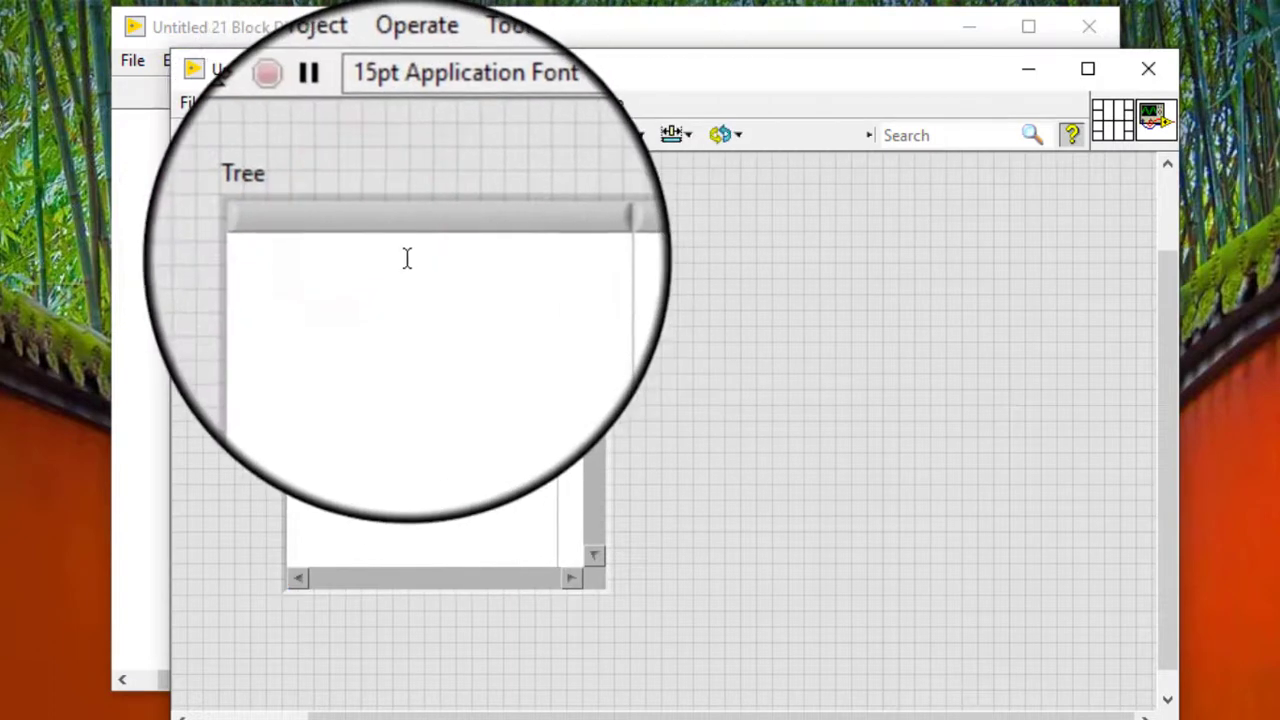
Enter the tree items 1, 2, 3, 4 and 5, one per row
left_click(407, 259)
type("1")
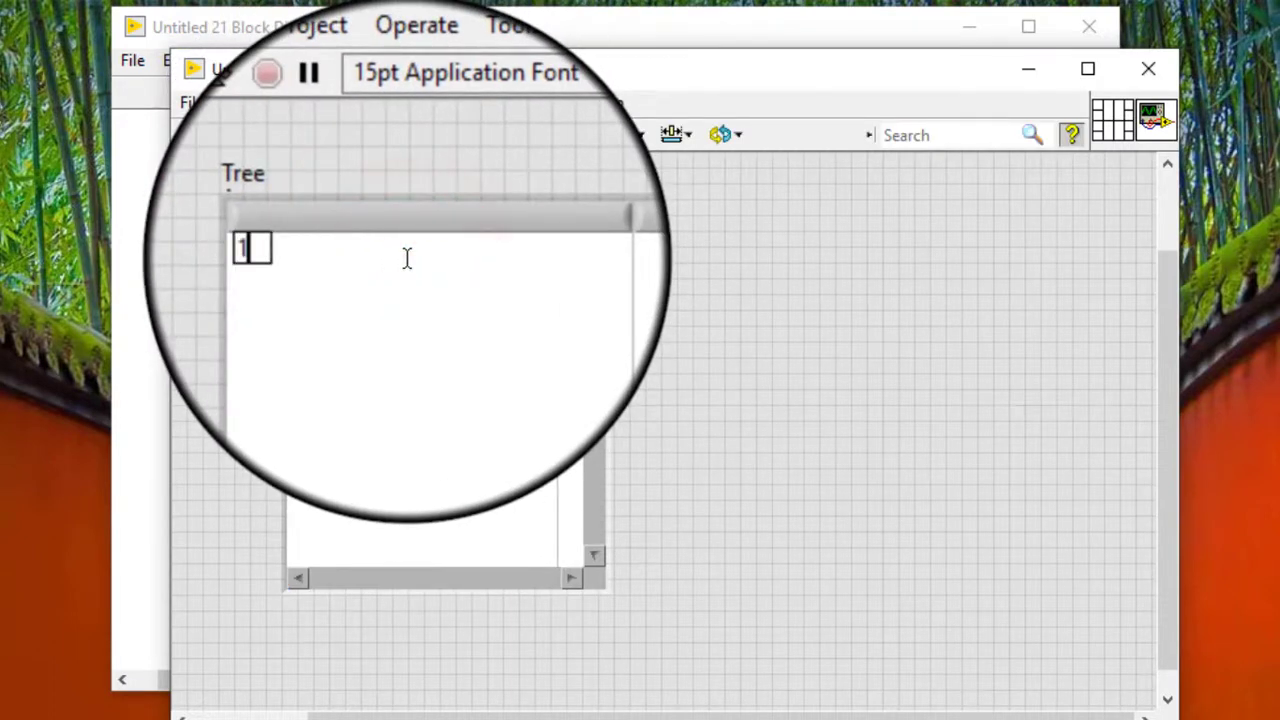
left_click(401, 290)
left_click(370, 280)
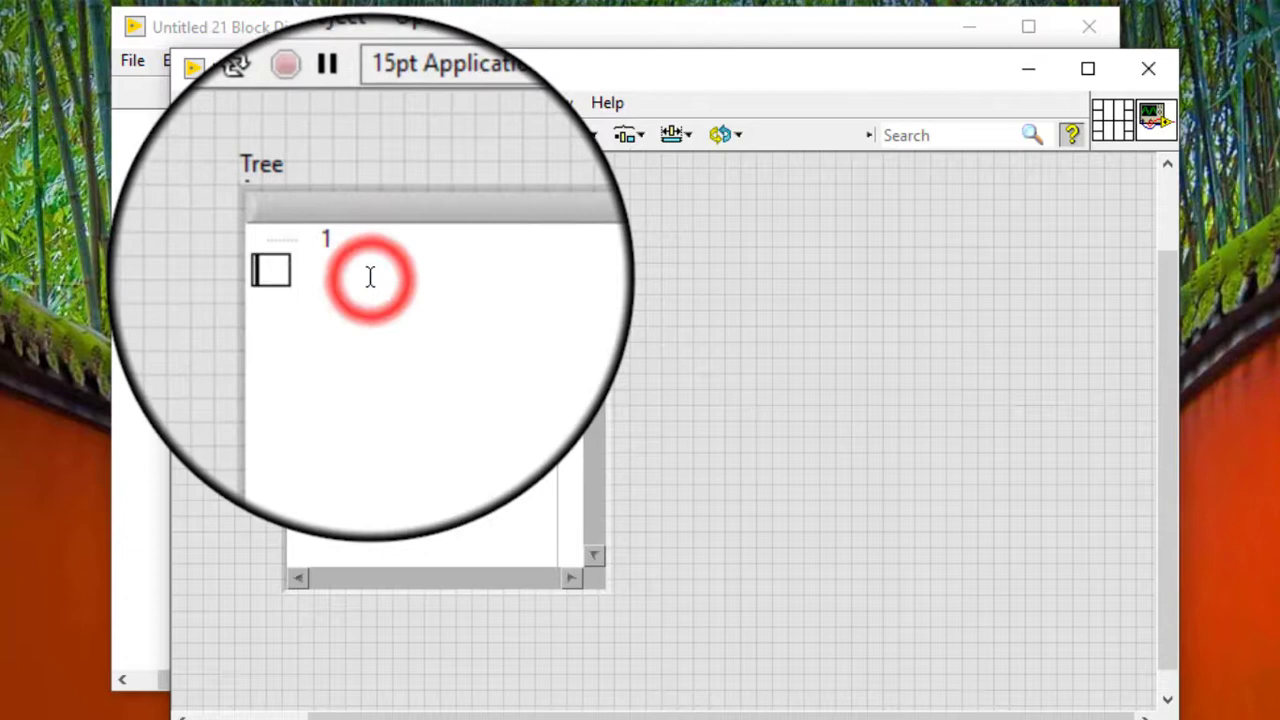
type("2")
left_click(372, 292)
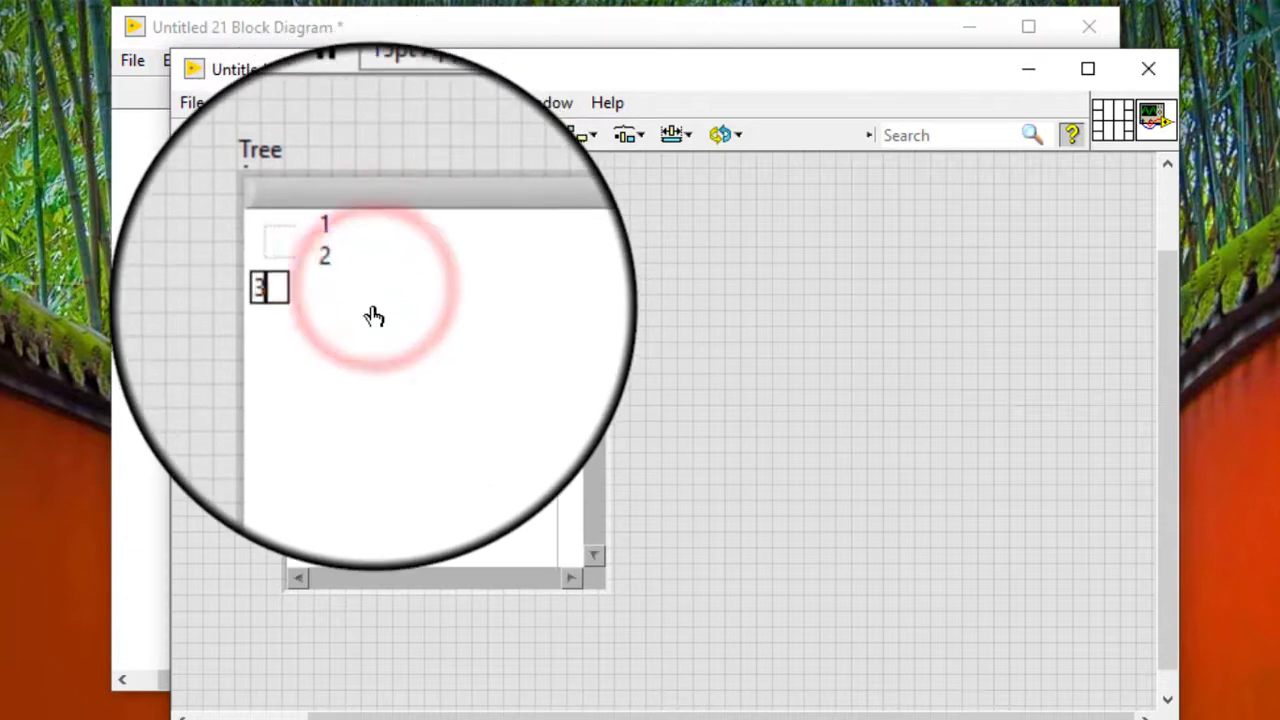
type("3")
left_click(370, 318)
type("4")
left_click(370, 340)
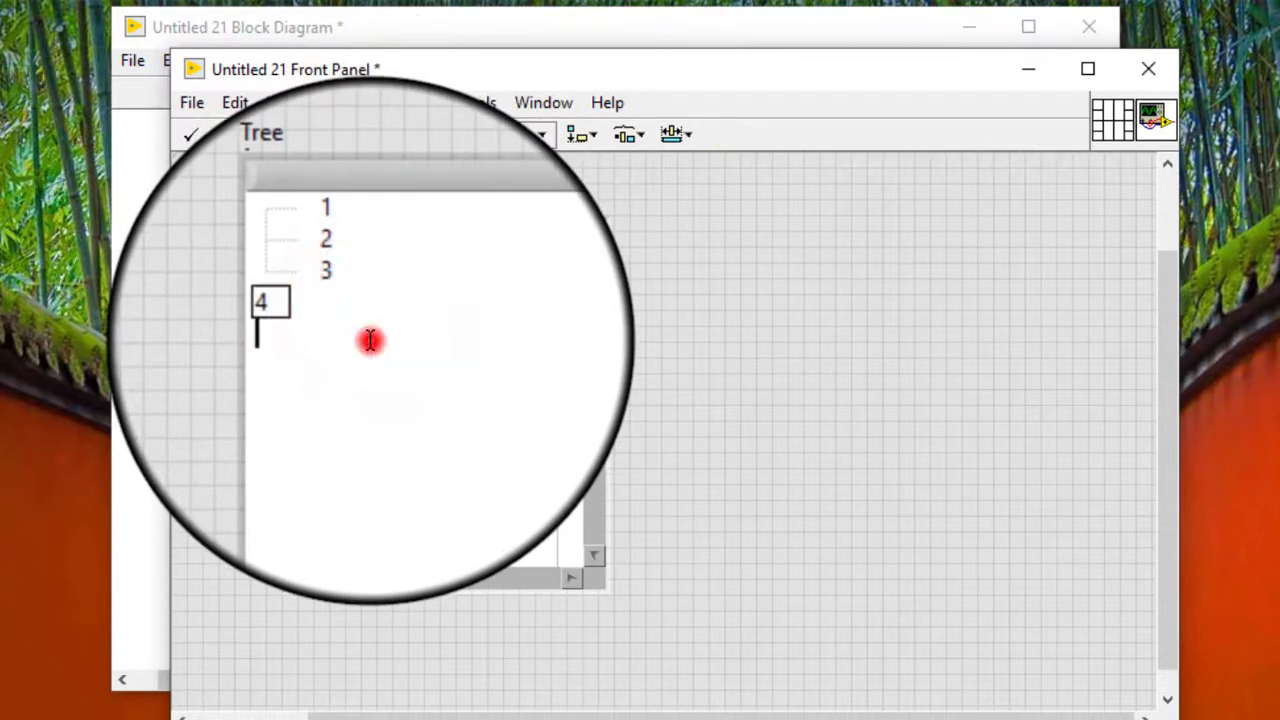
type("5")
left_click(383, 378)
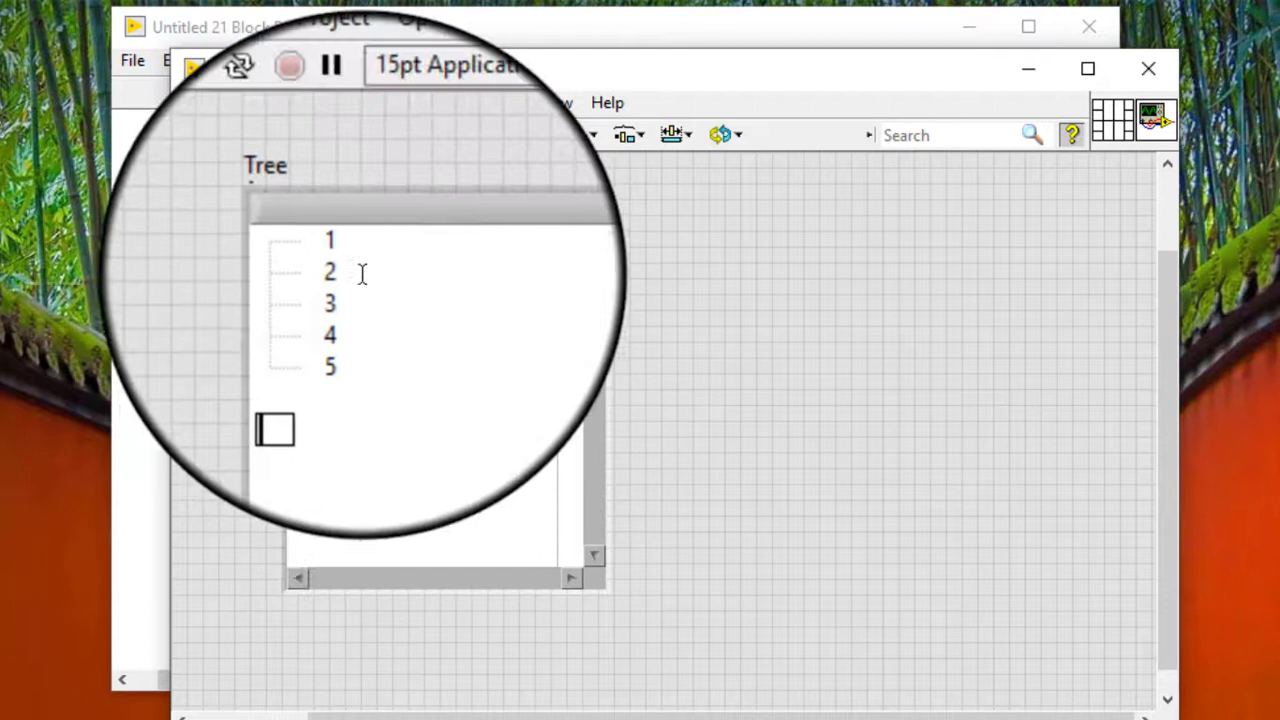
Apply Indent Item to tree item 3 so it nests under item 2
left_click(327, 259)
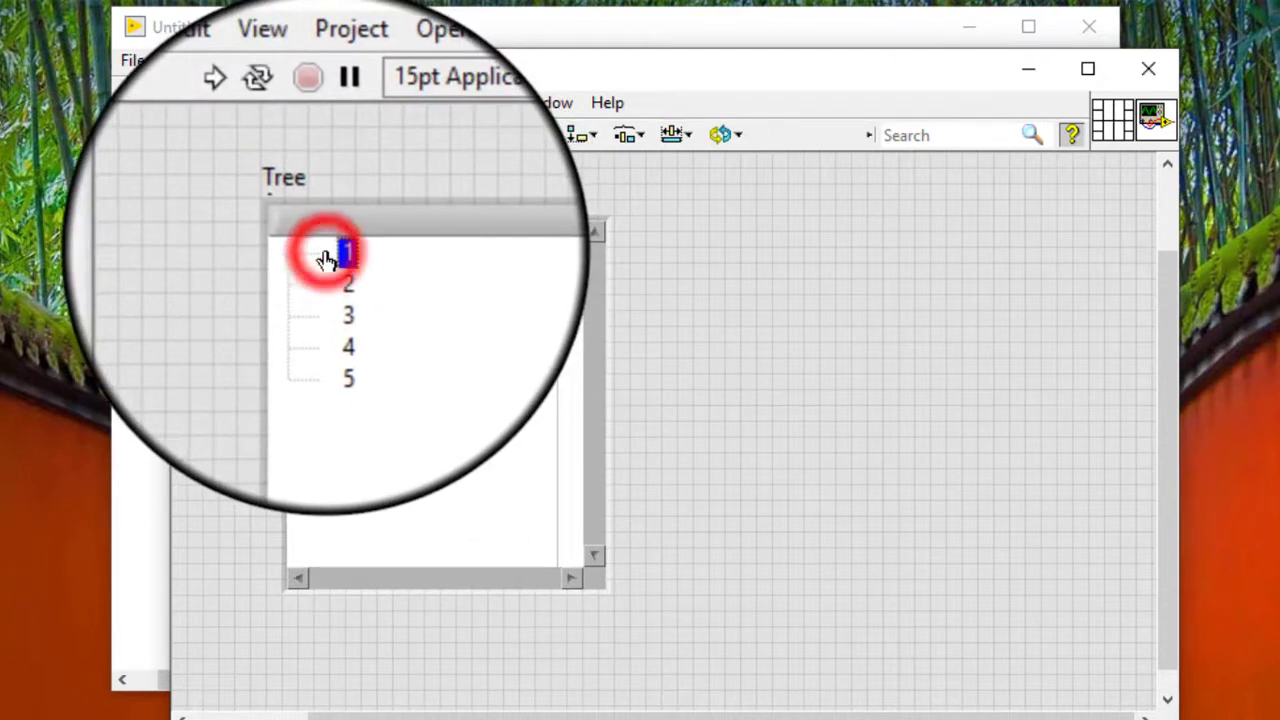
right_click(327, 259)
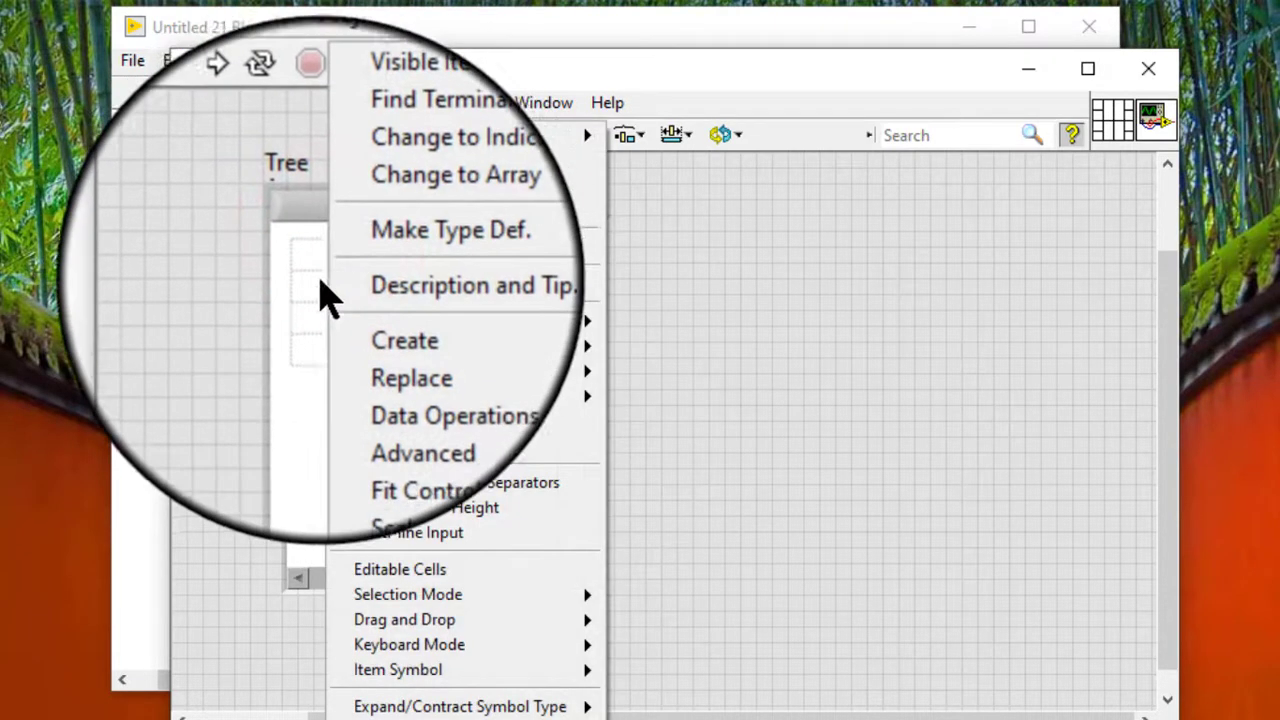
left_click(316, 300)
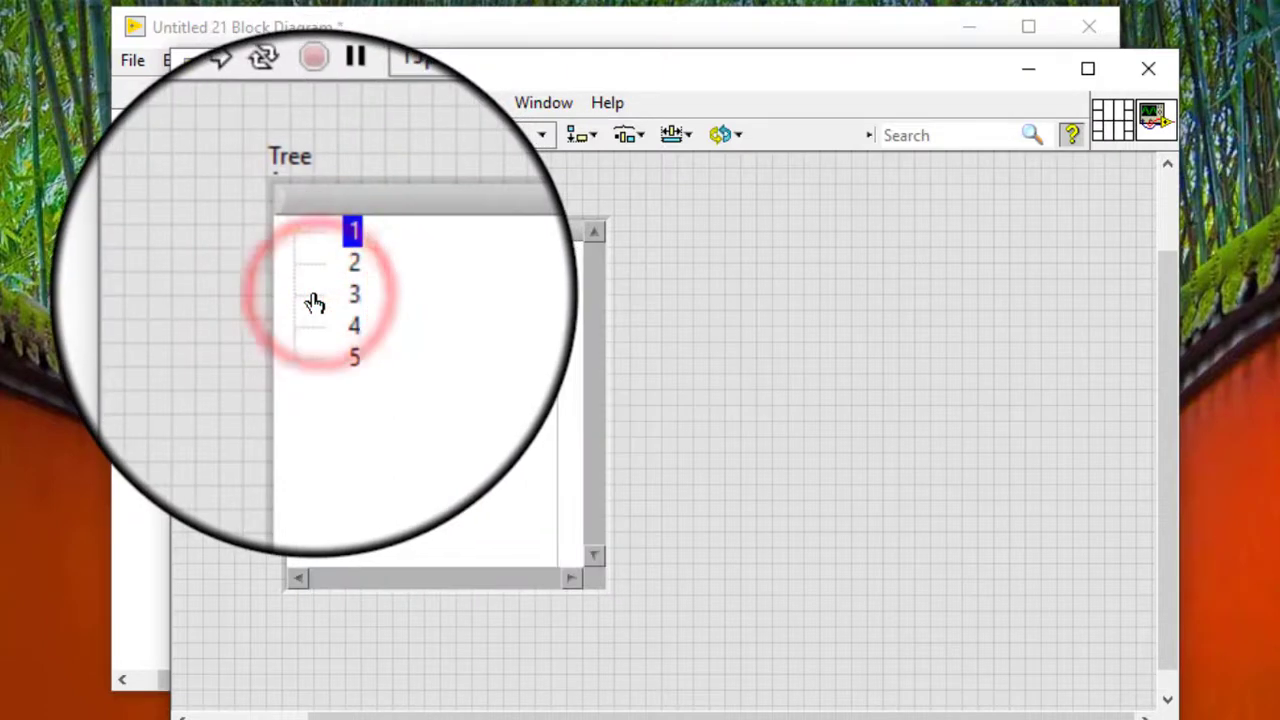
left_click(314, 300)
left_click(309, 300)
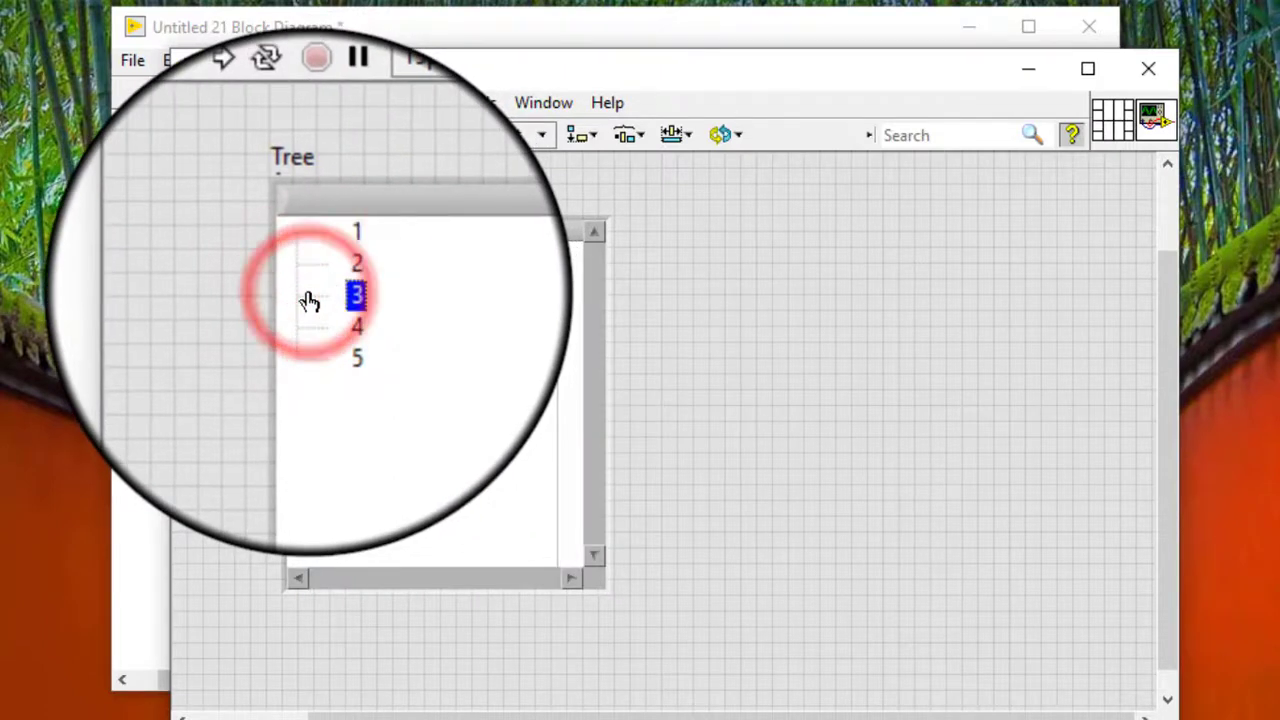
right_click(309, 300)
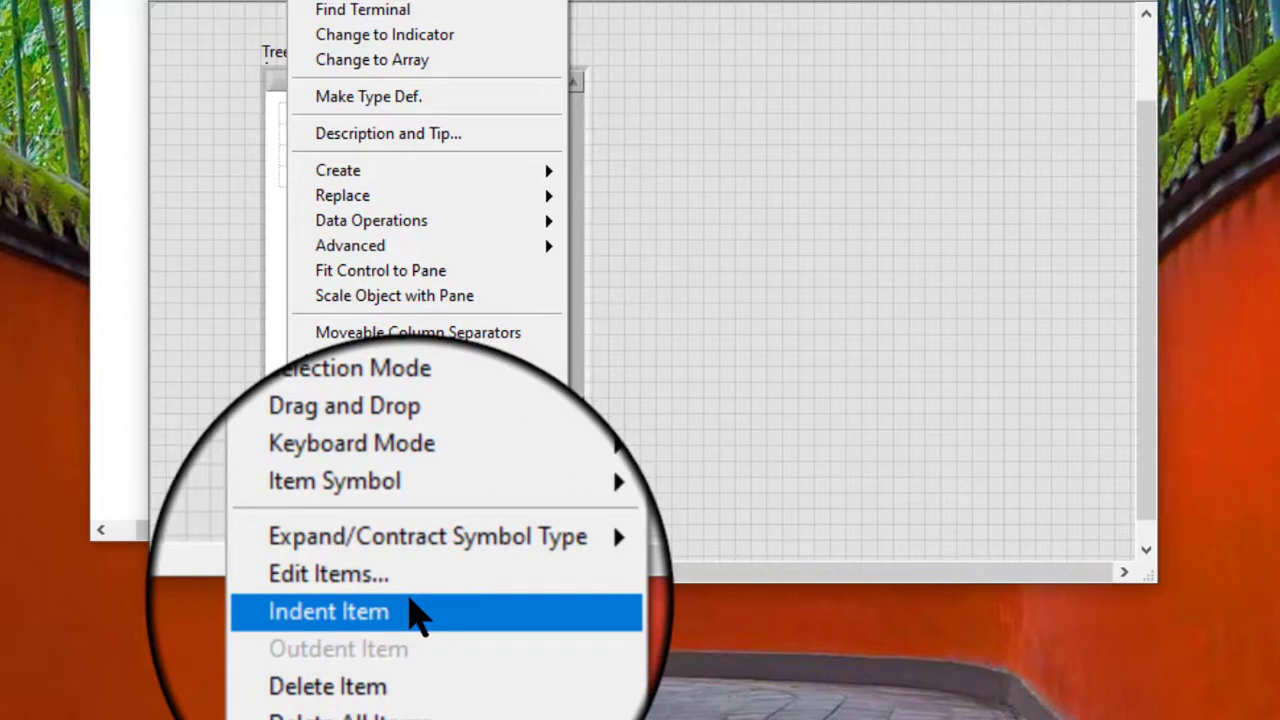
left_click(413, 613)
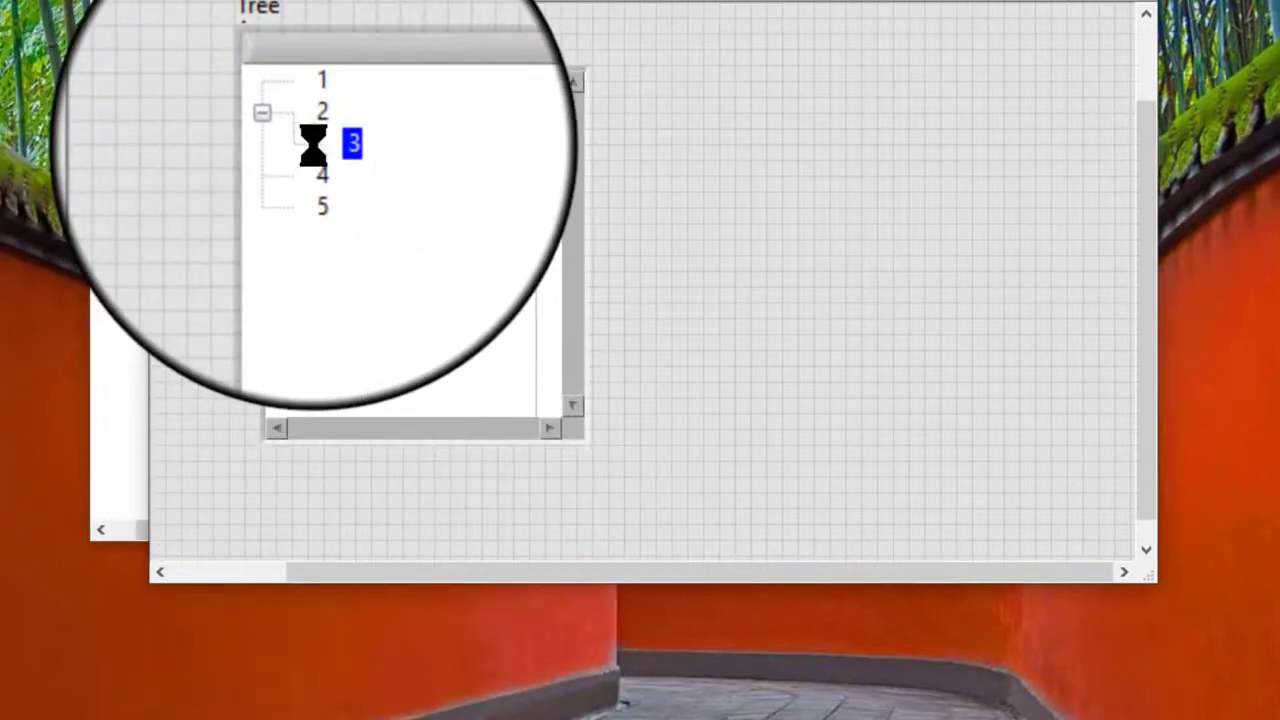
right_click(313, 145)
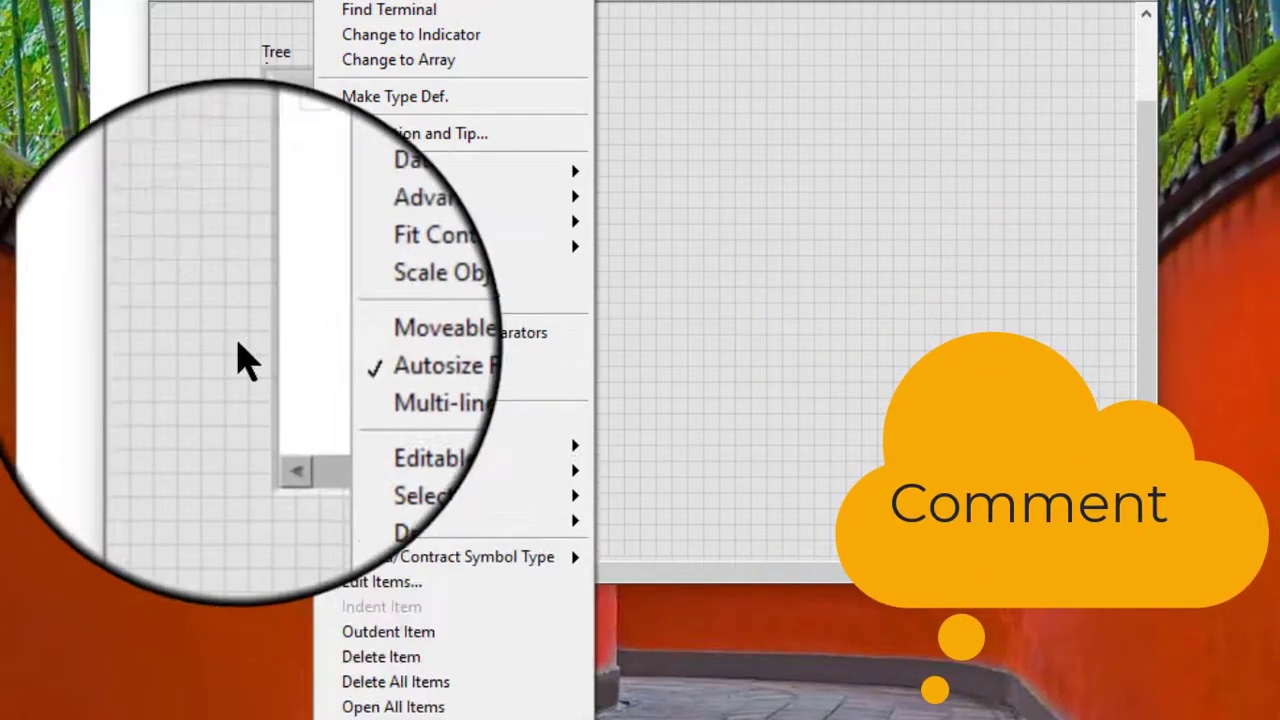
left_click(206, 271)
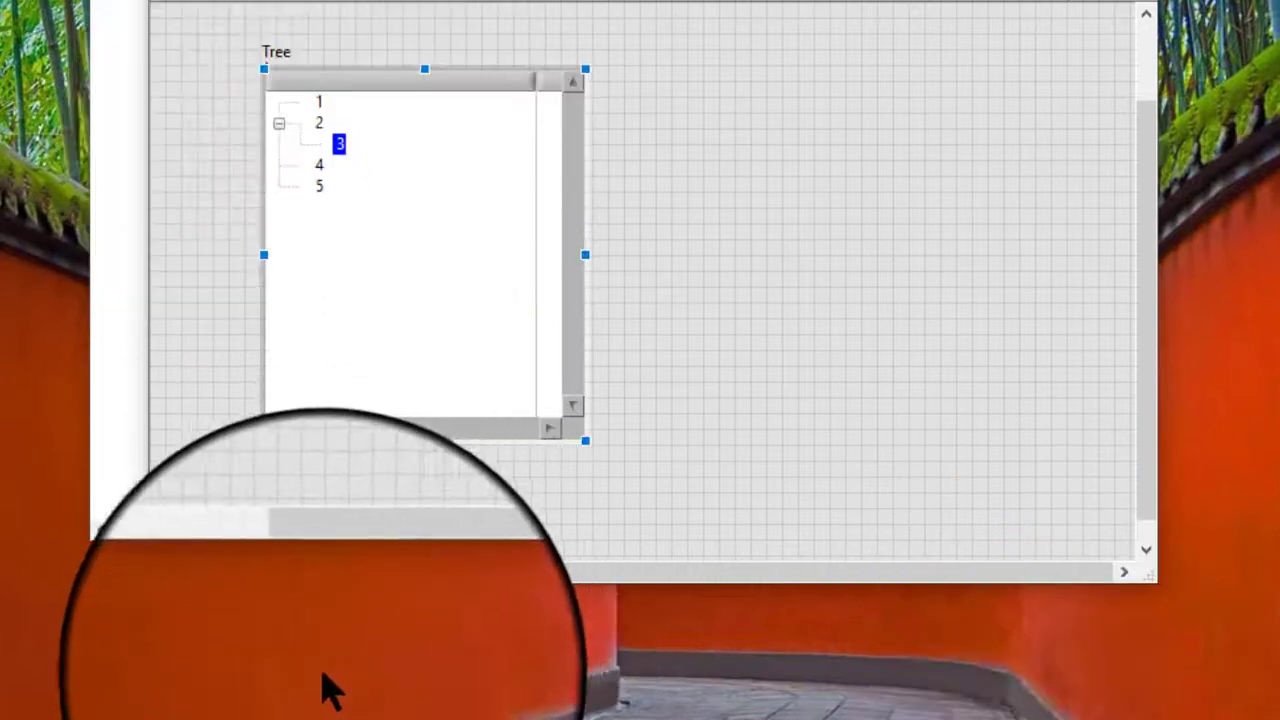
left_click(234, 645)
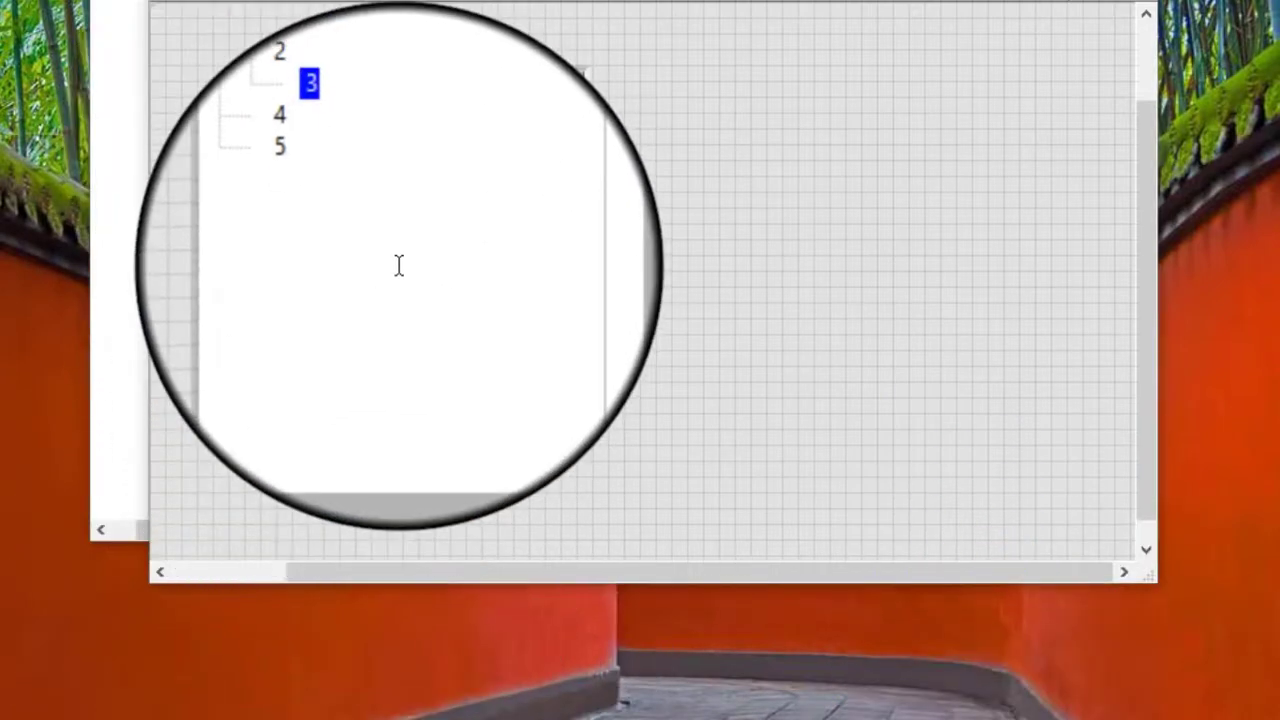
key("ctrl+z")
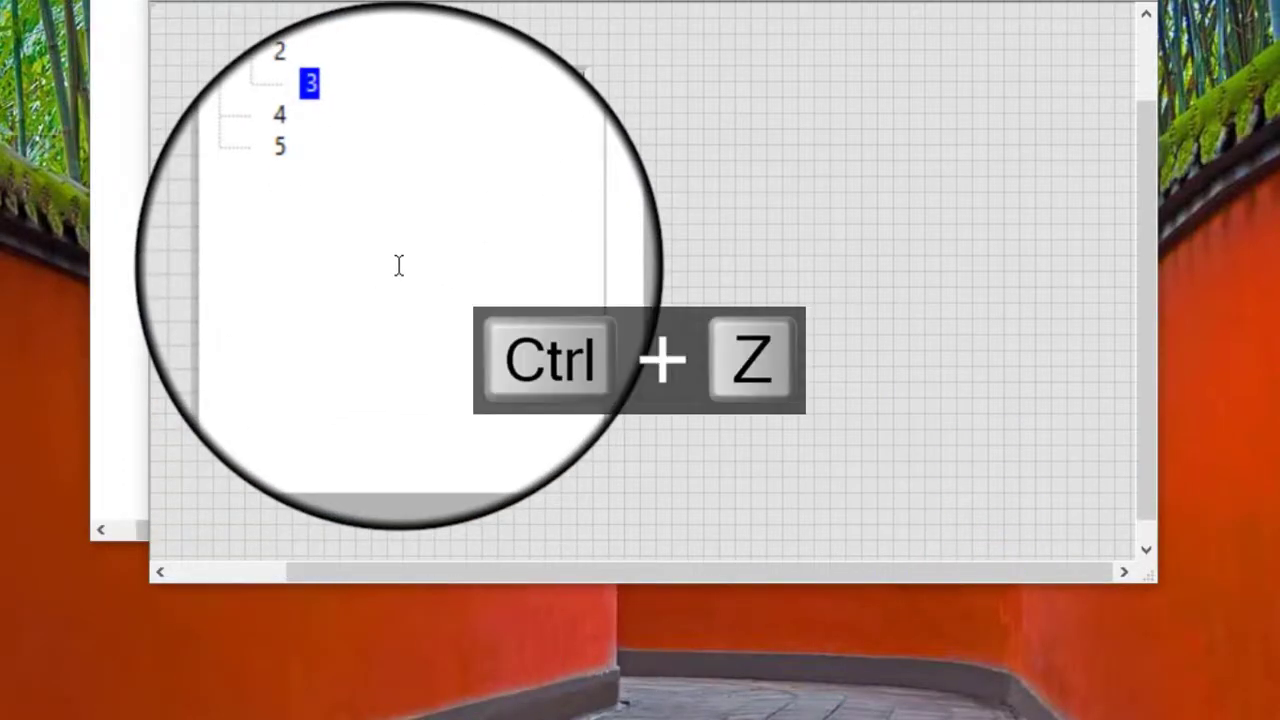
left_click(376, 48)
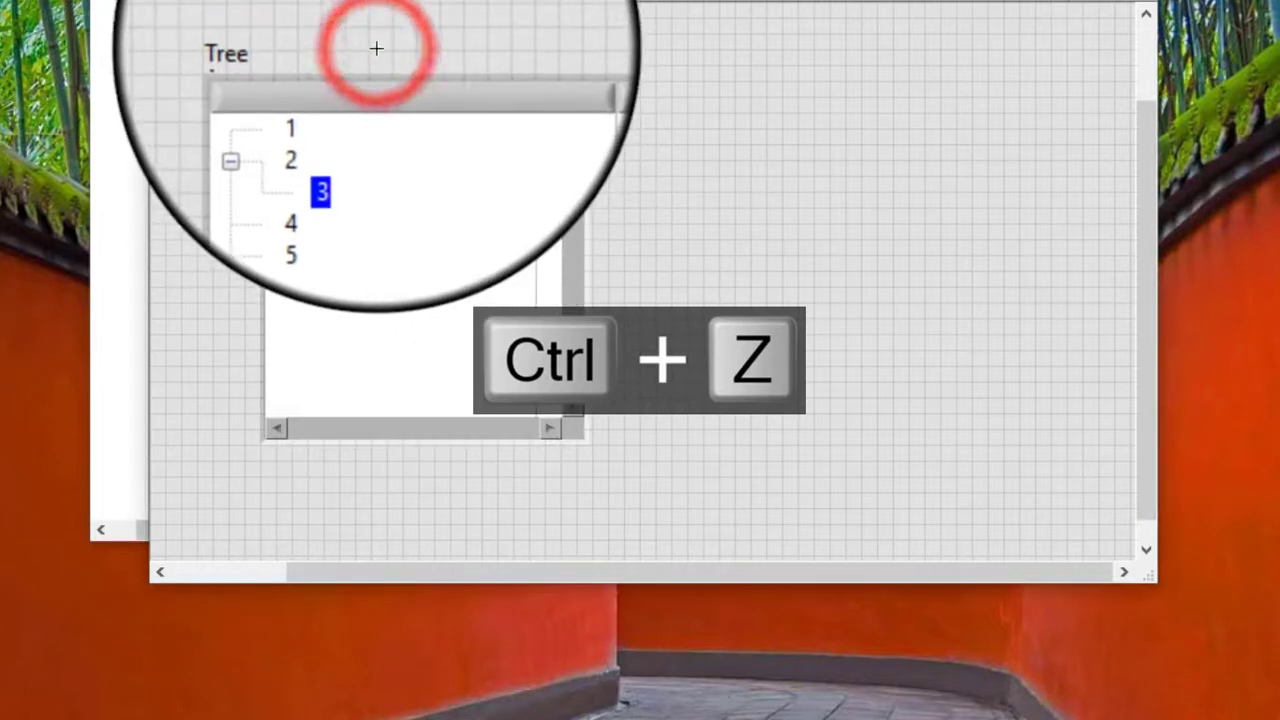
key("ctrl+z")
left_click(376, 48)
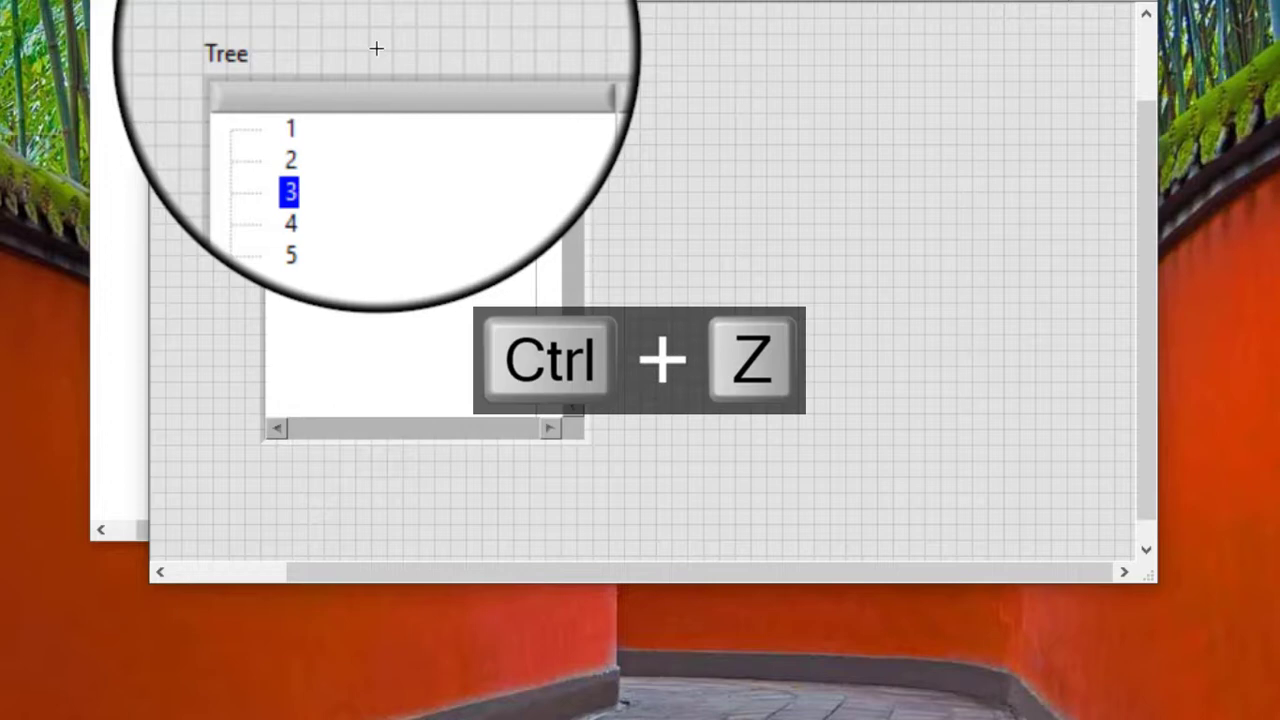
left_click(363, 134)
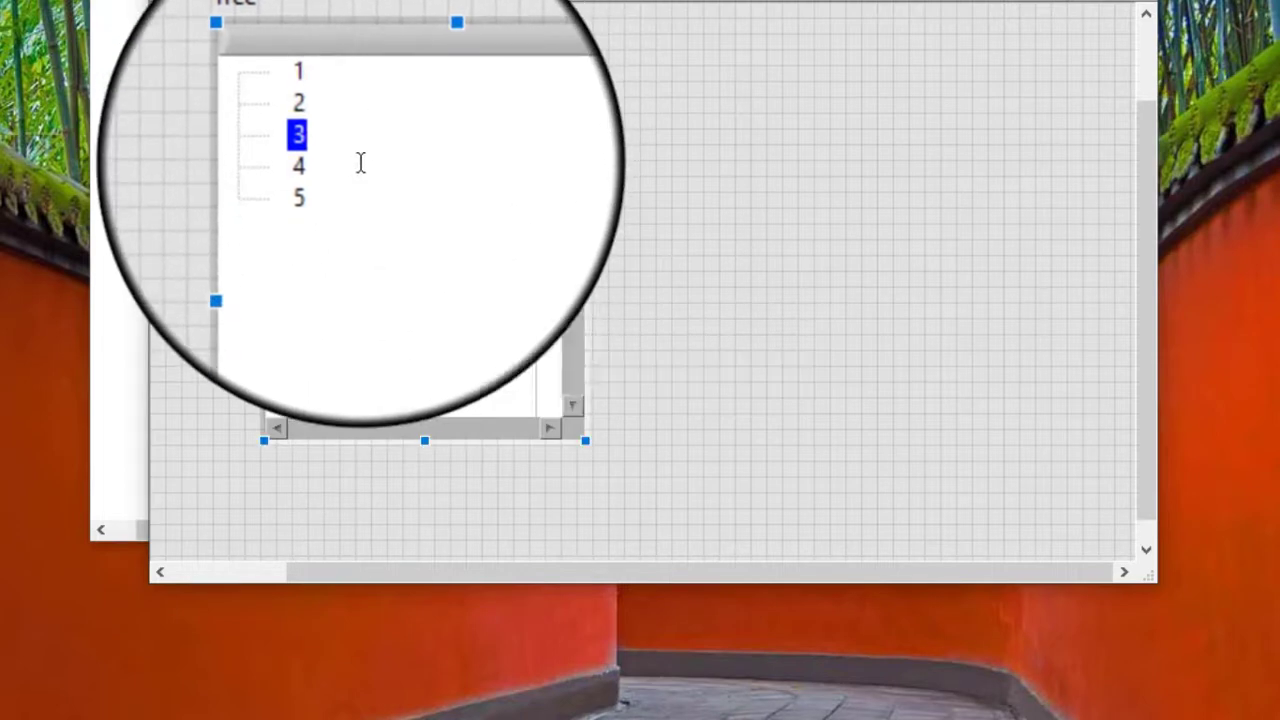
left_click(243, 143)
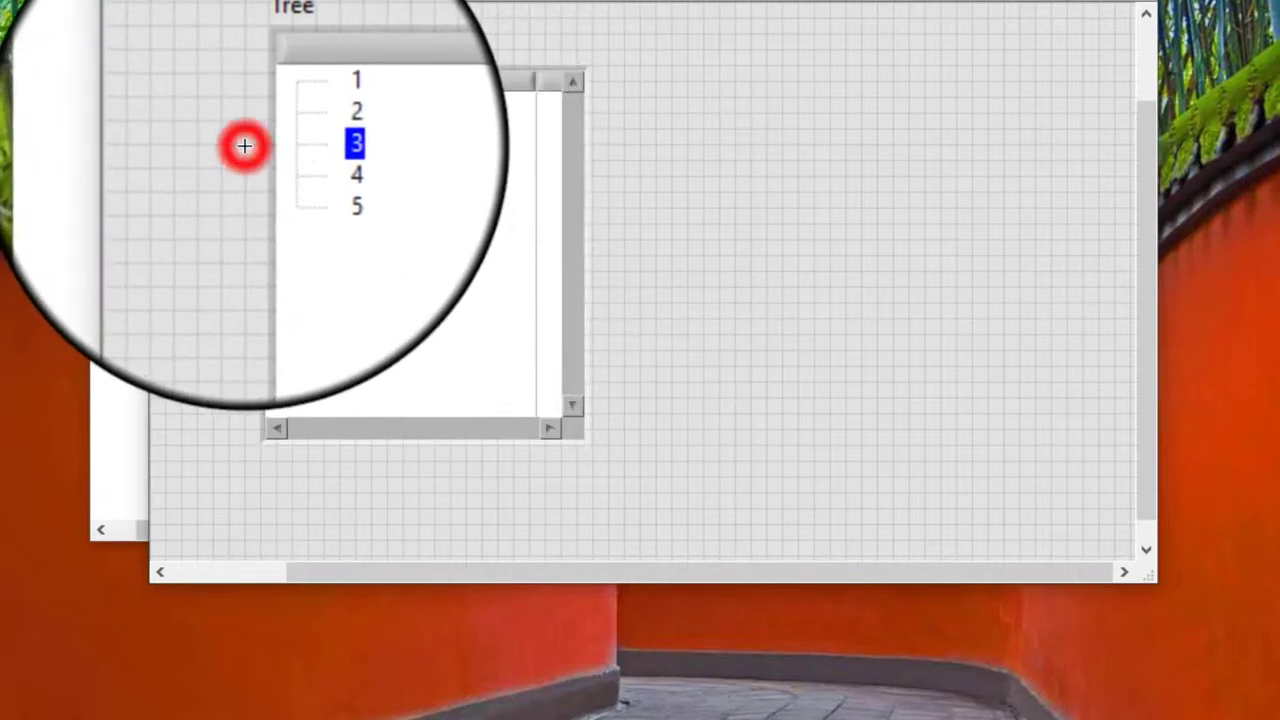
left_click(277, 155)
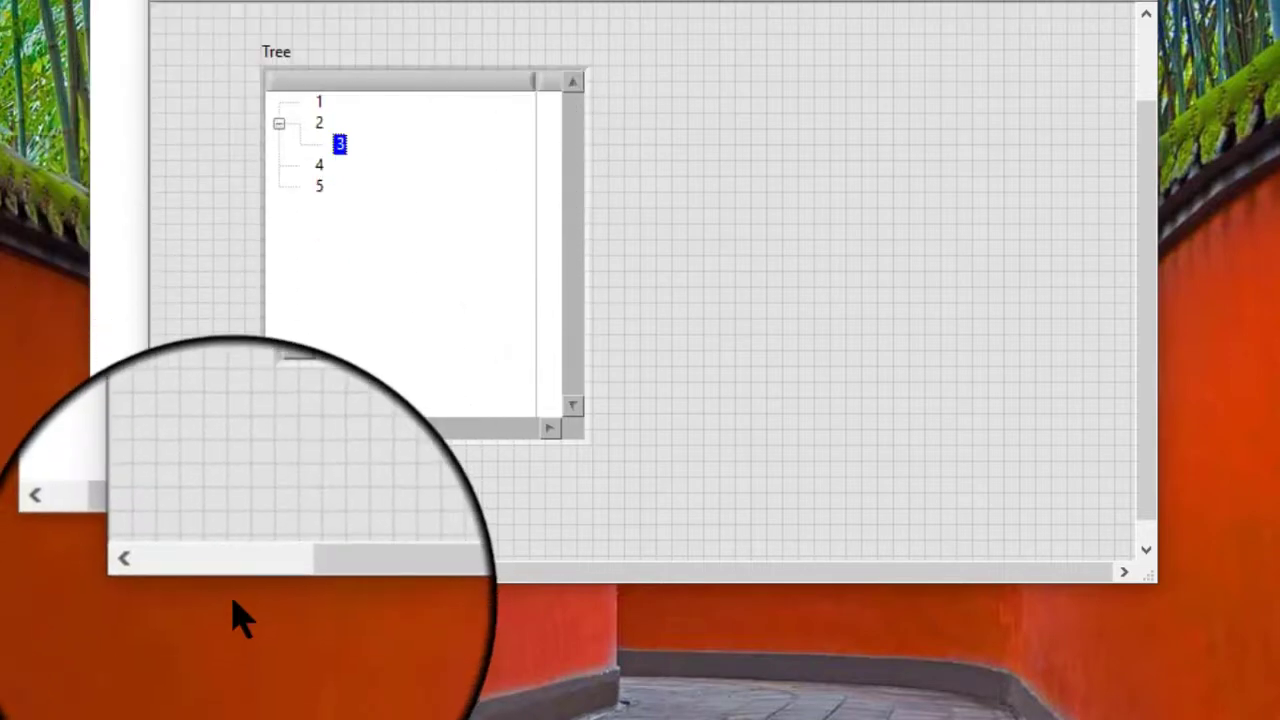
Move item 3 out of item 2 and undo the indent, leaving items 1–5 flat
right_click(226, 552)
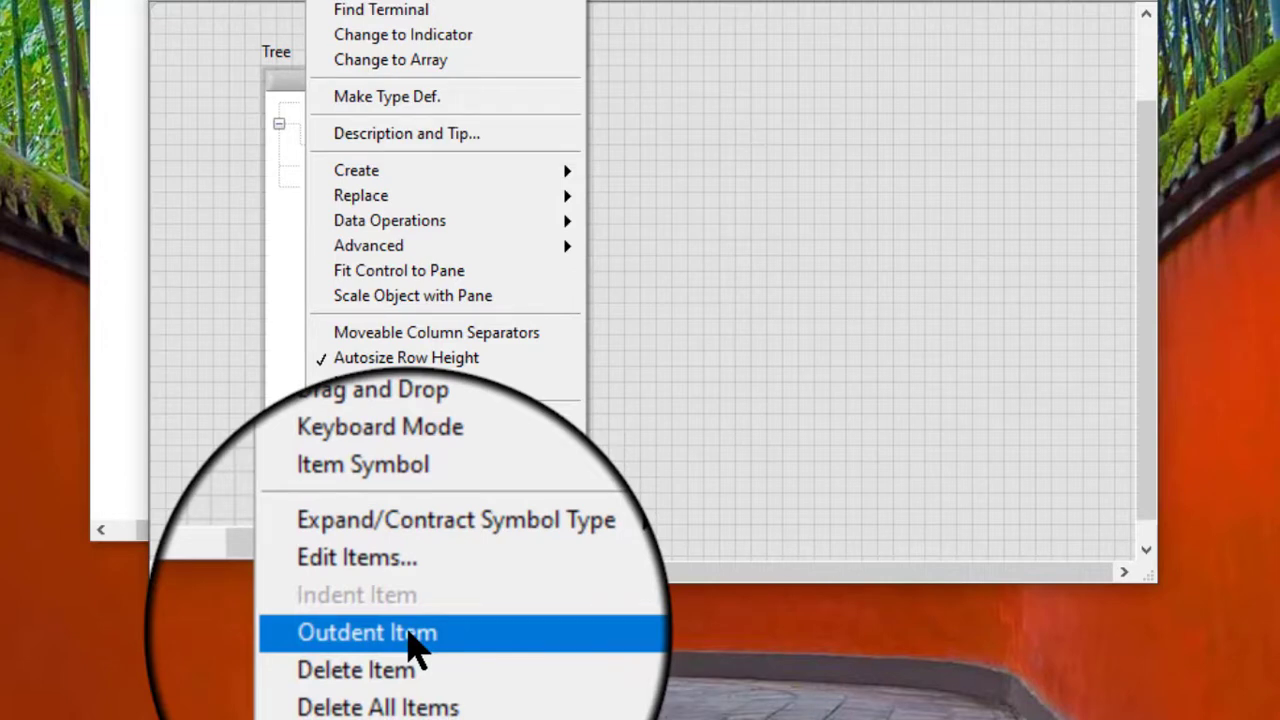
left_click(415, 645)
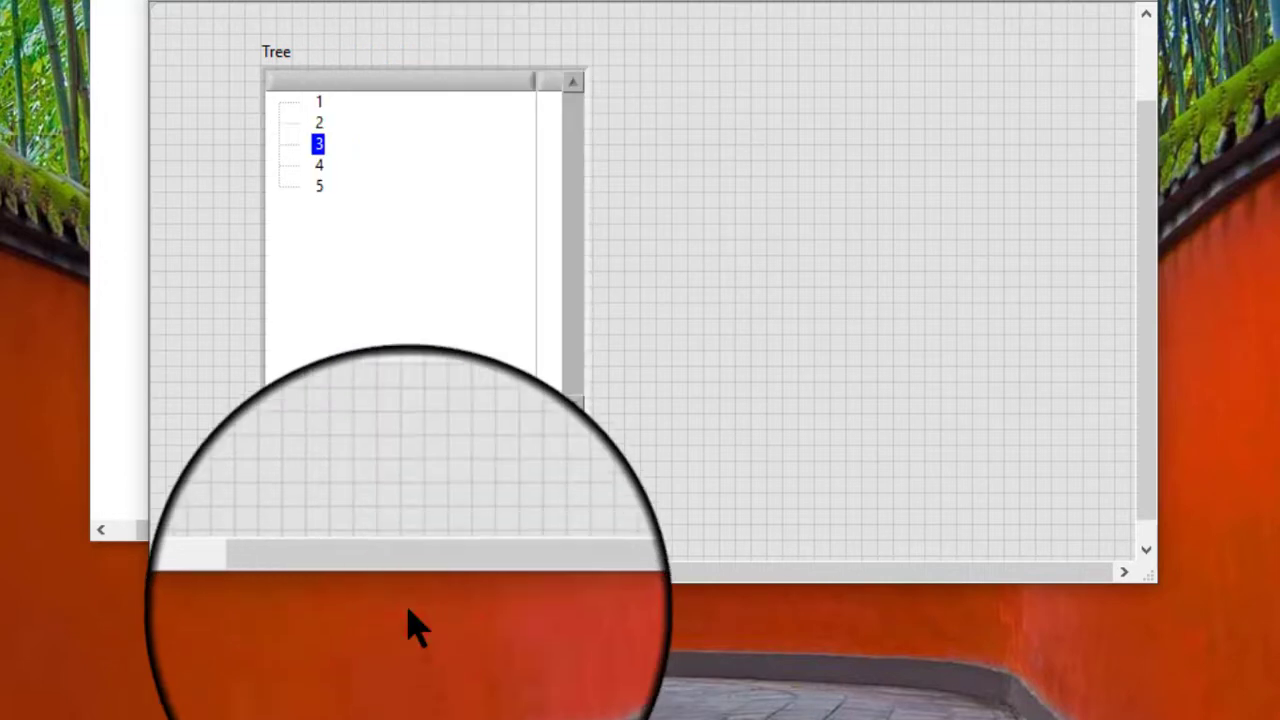
right_click(286, 157)
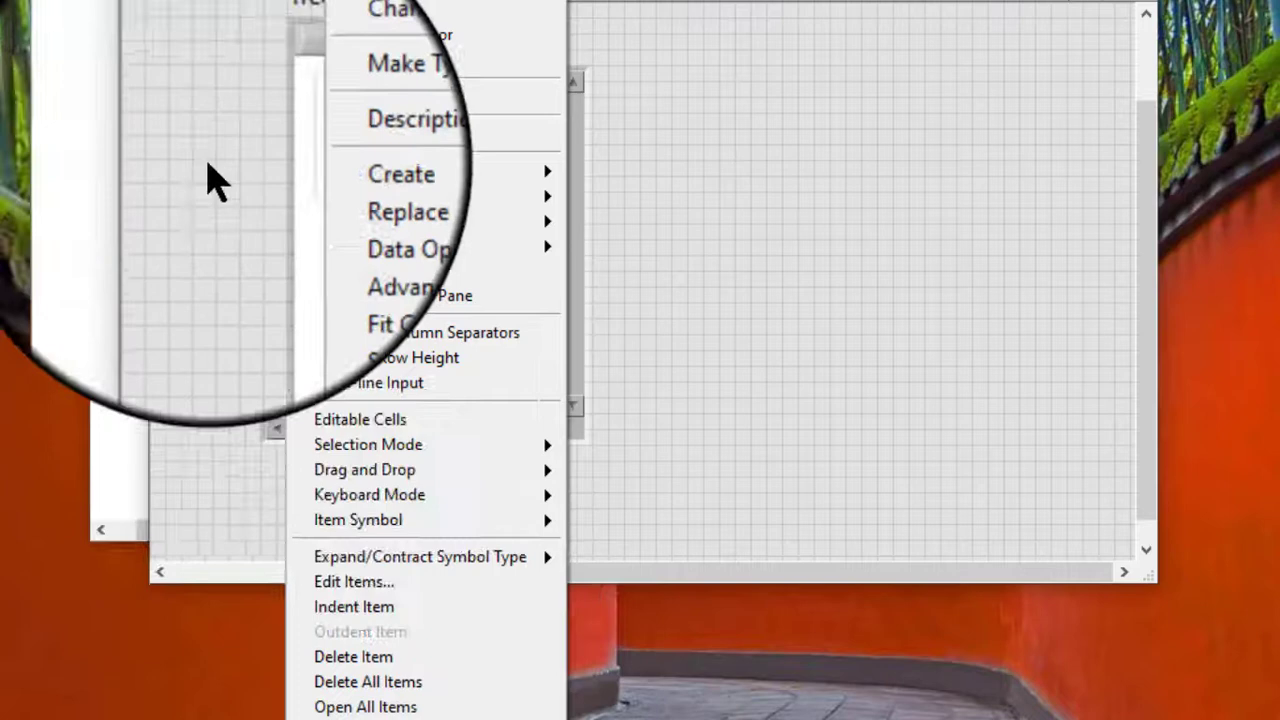
left_click(204, 165)
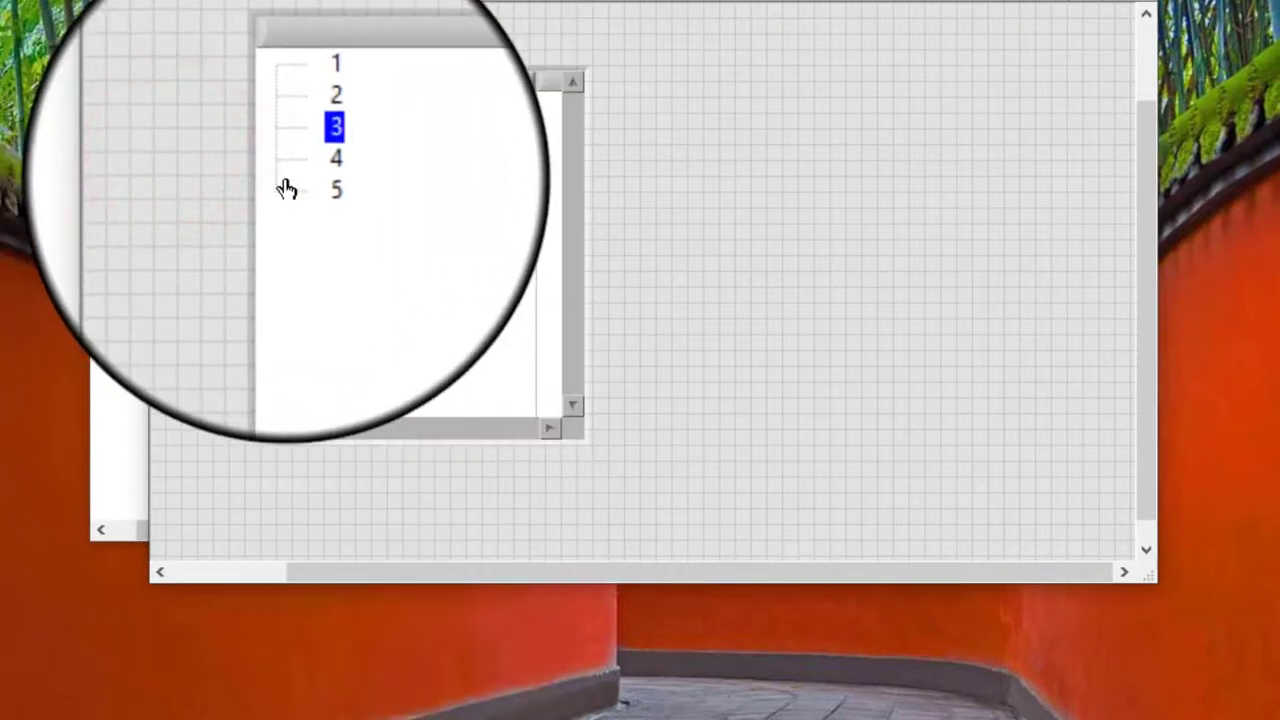
key("ctrl+z")
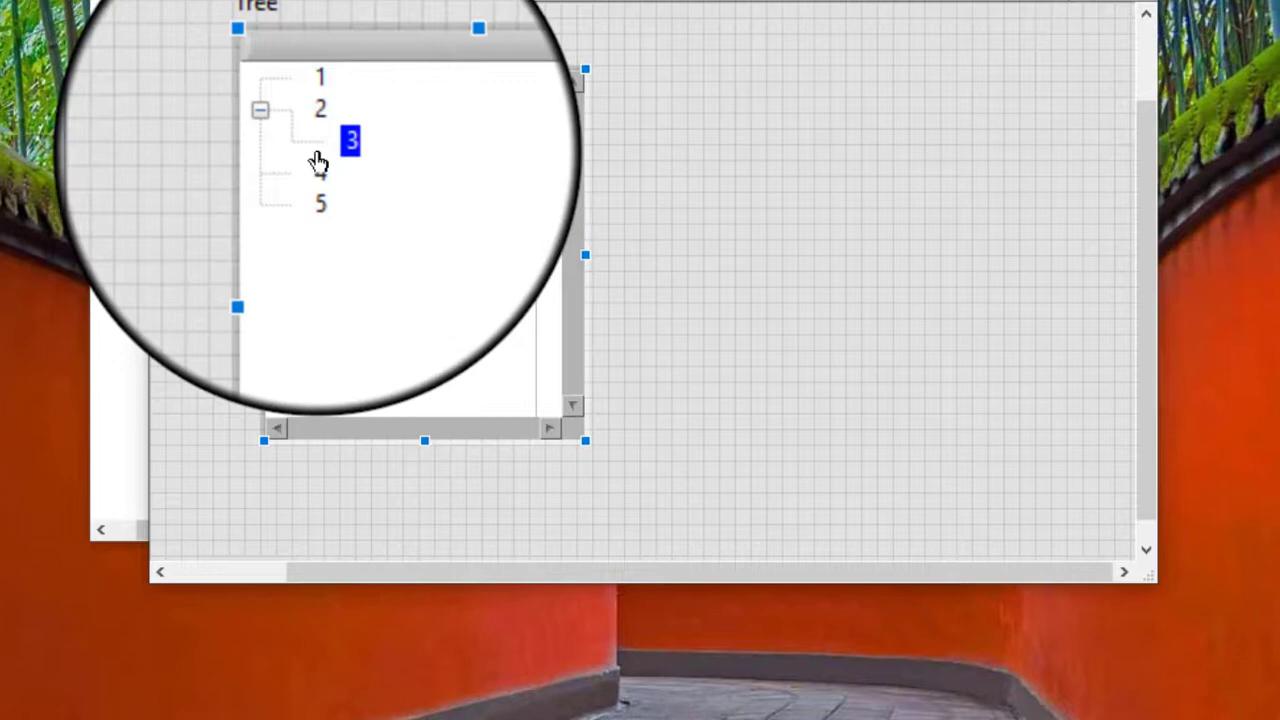
left_click(314, 149)
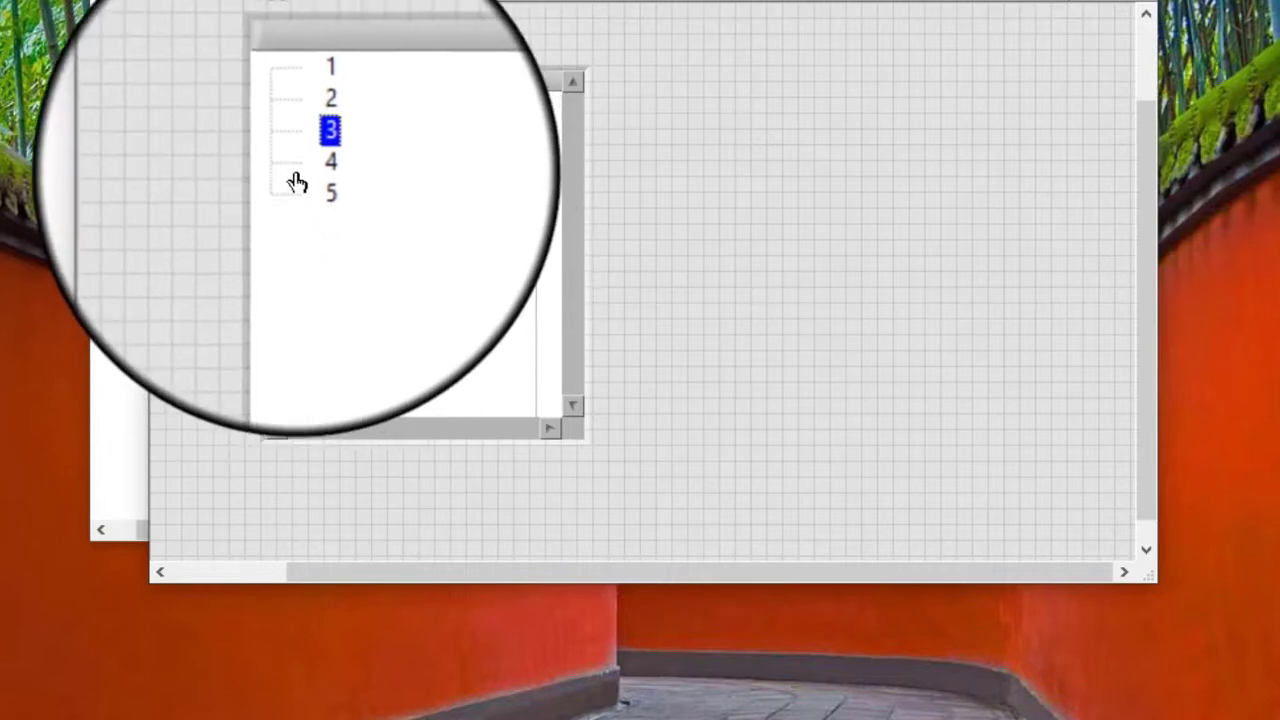
Mark tree item 5 as a Child-Only Item from the tree's context menu
left_click(296, 177)
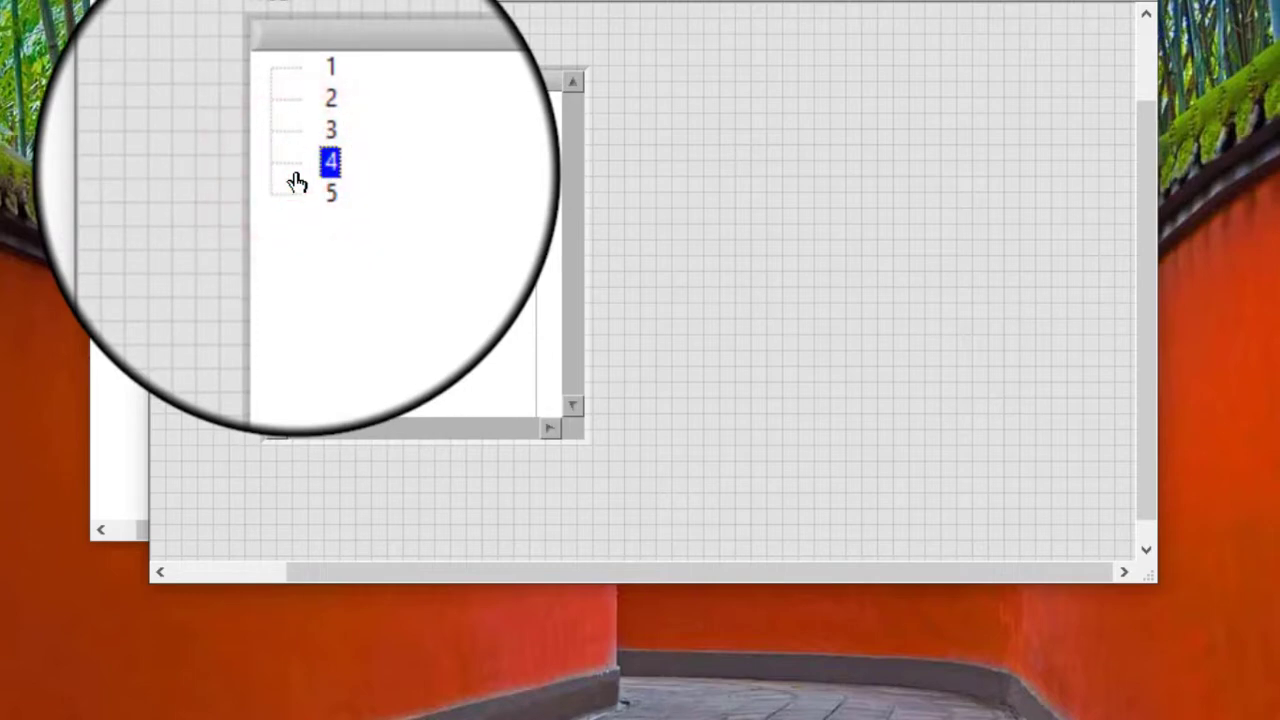
right_click(297, 180)
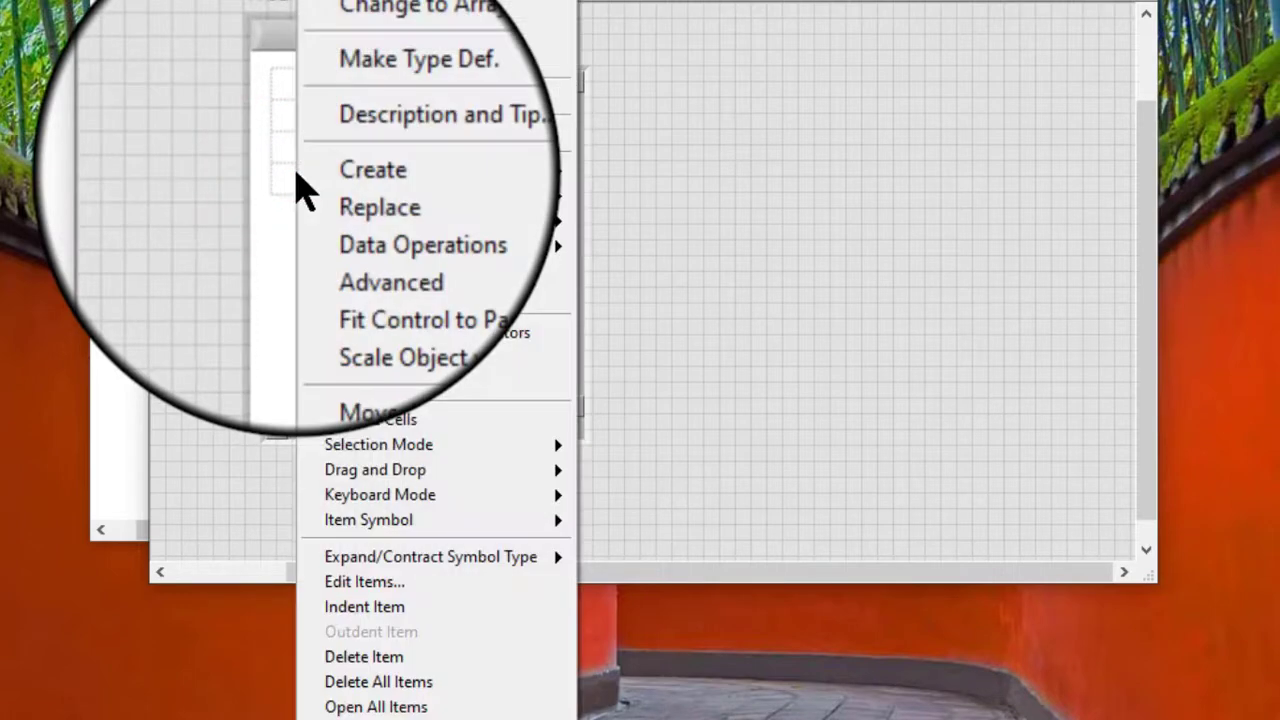
left_click(294, 180)
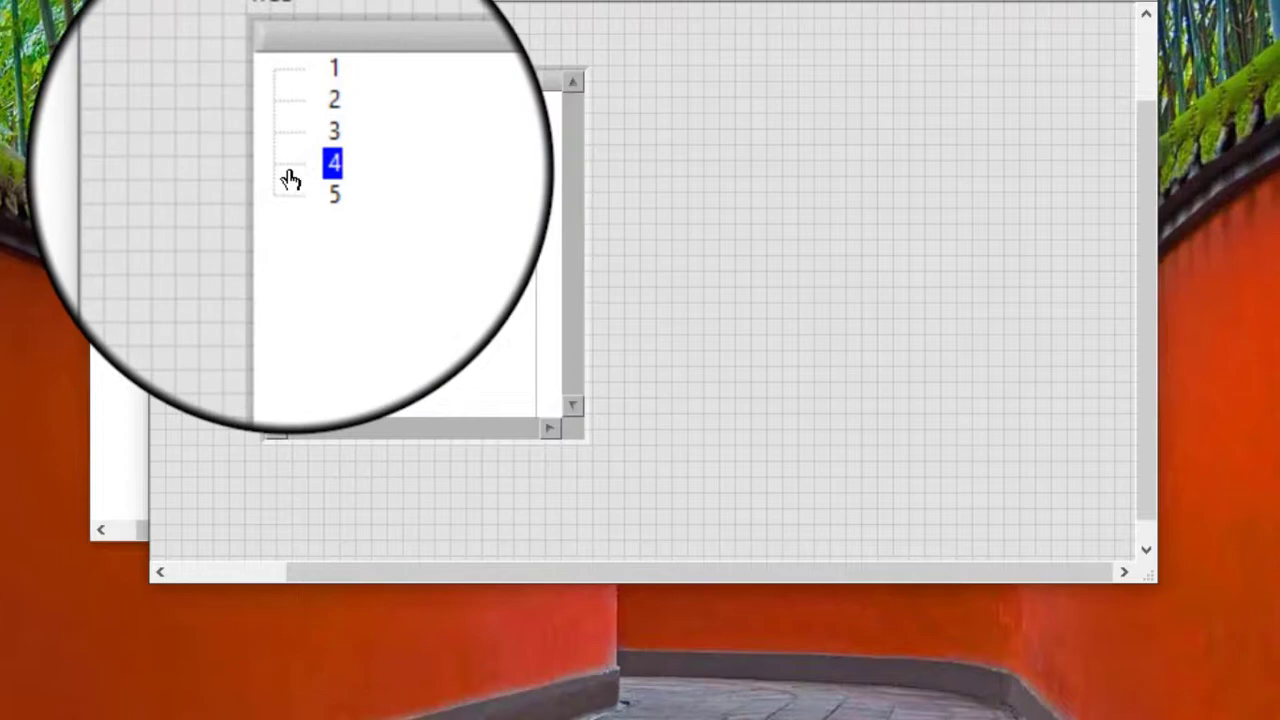
right_click(290, 179)
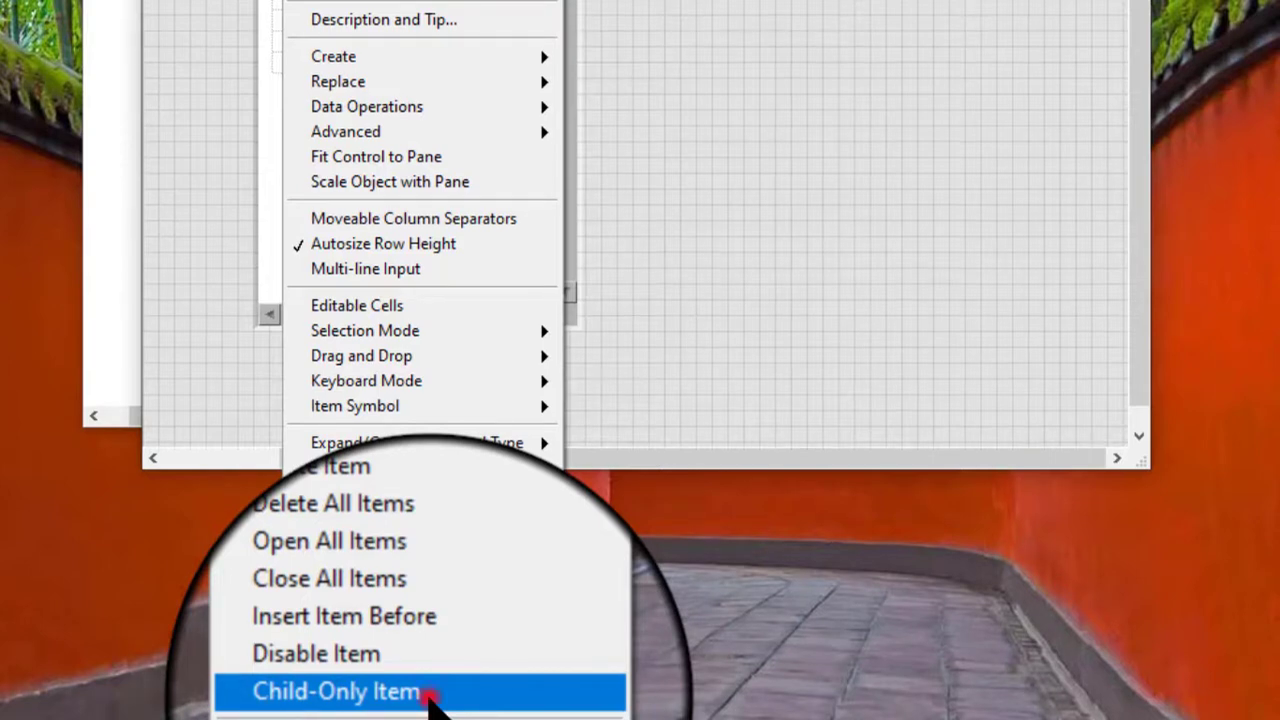
left_click(432, 698)
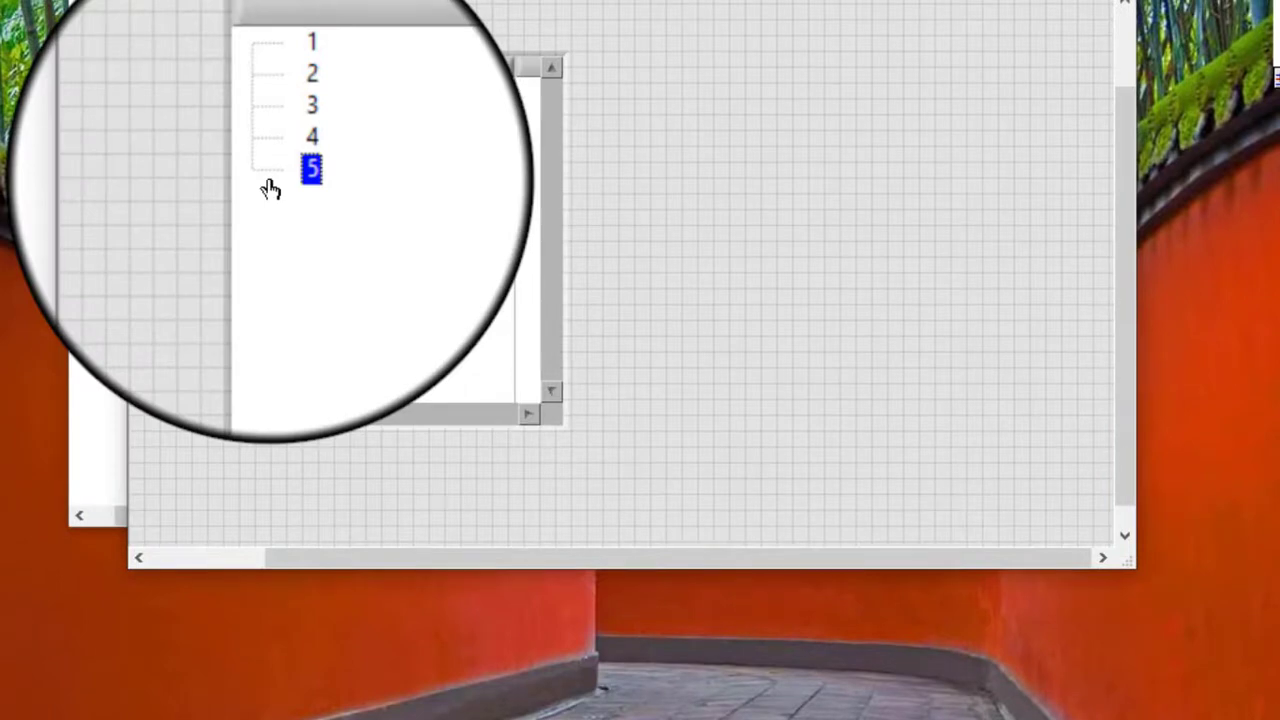
Drag item 3 onto item 2 so it nests beneath it again
left_click_drag(271, 190, 280, 165)
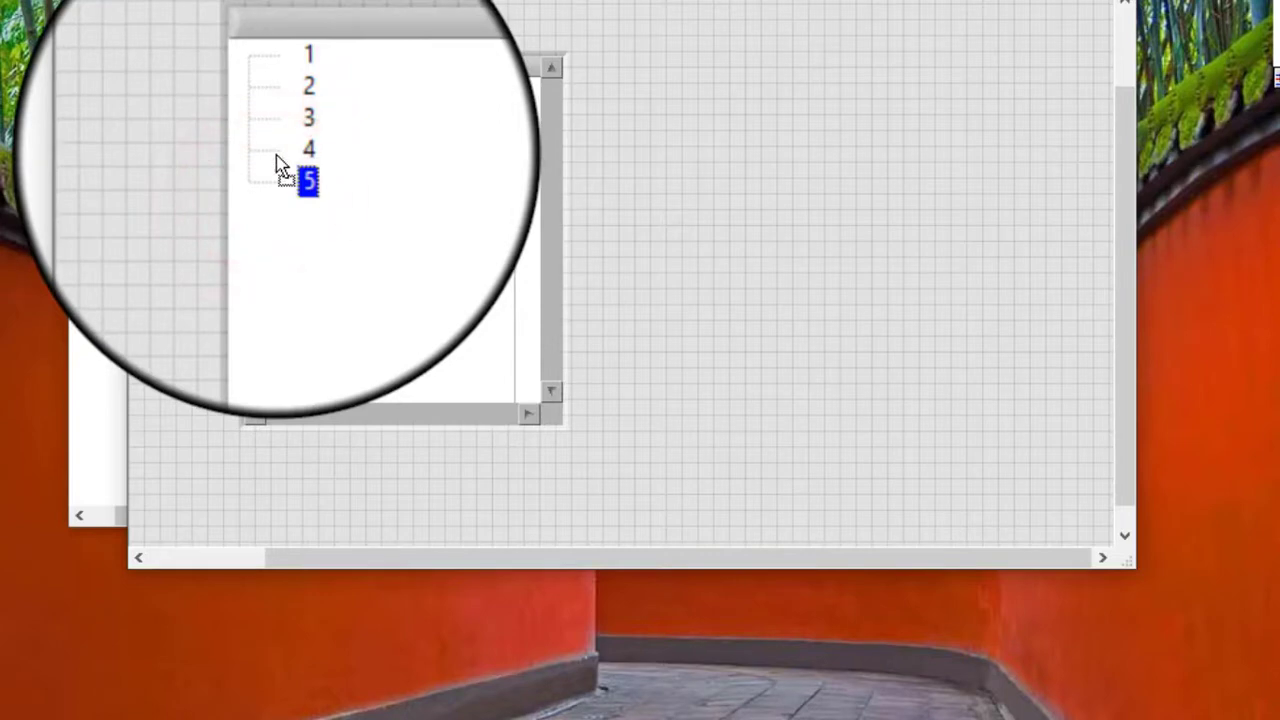
left_click(265, 183)
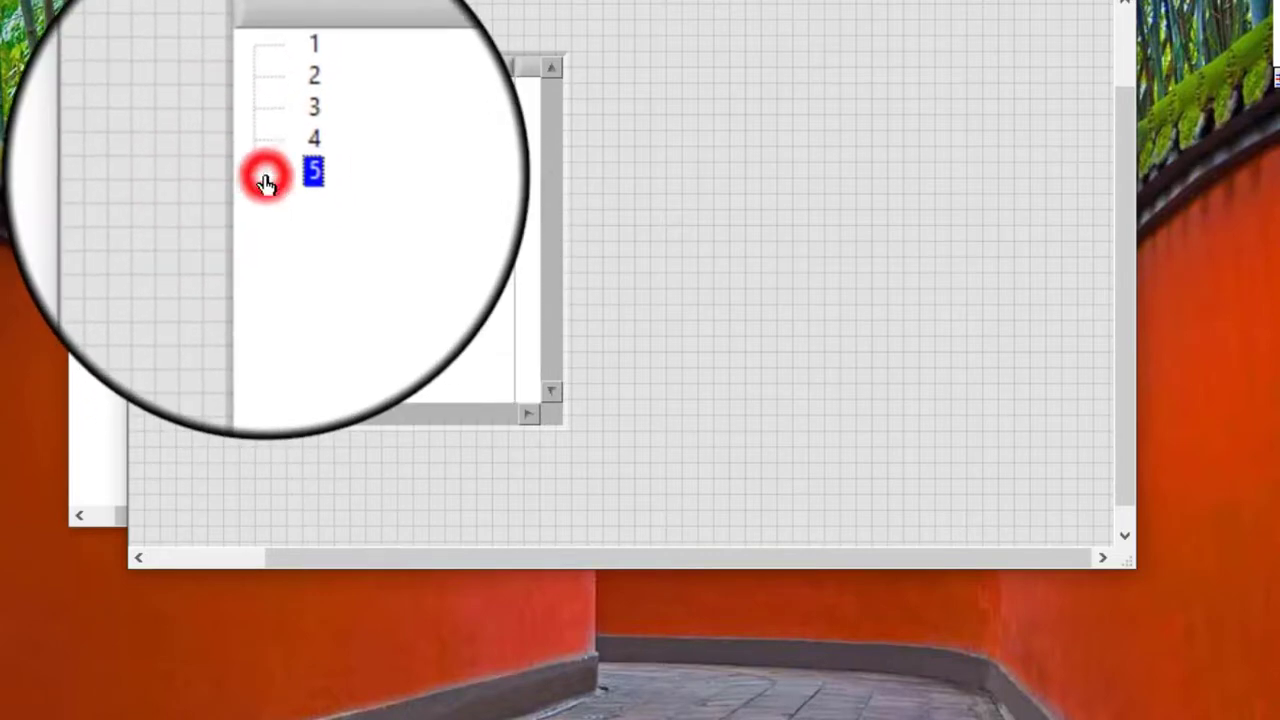
left_click_drag(265, 183, 271, 158)
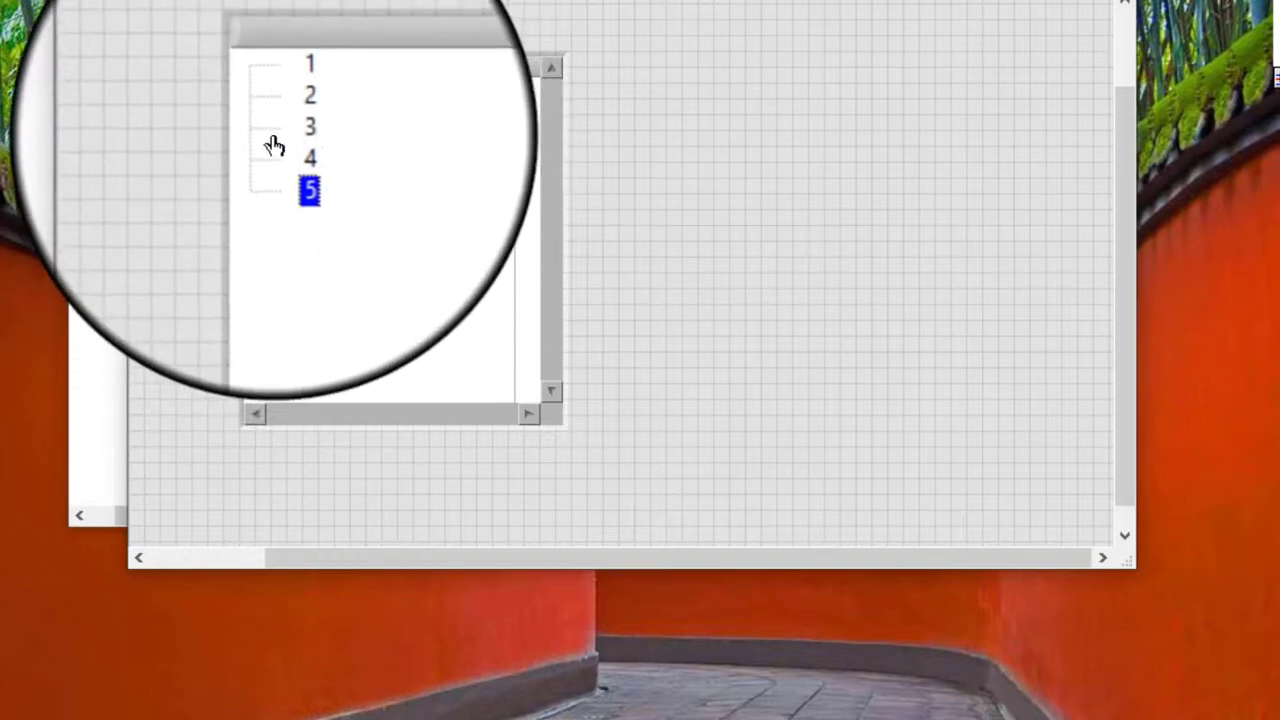
left_click(280, 135)
left_click_drag(288, 125, 300, 112)
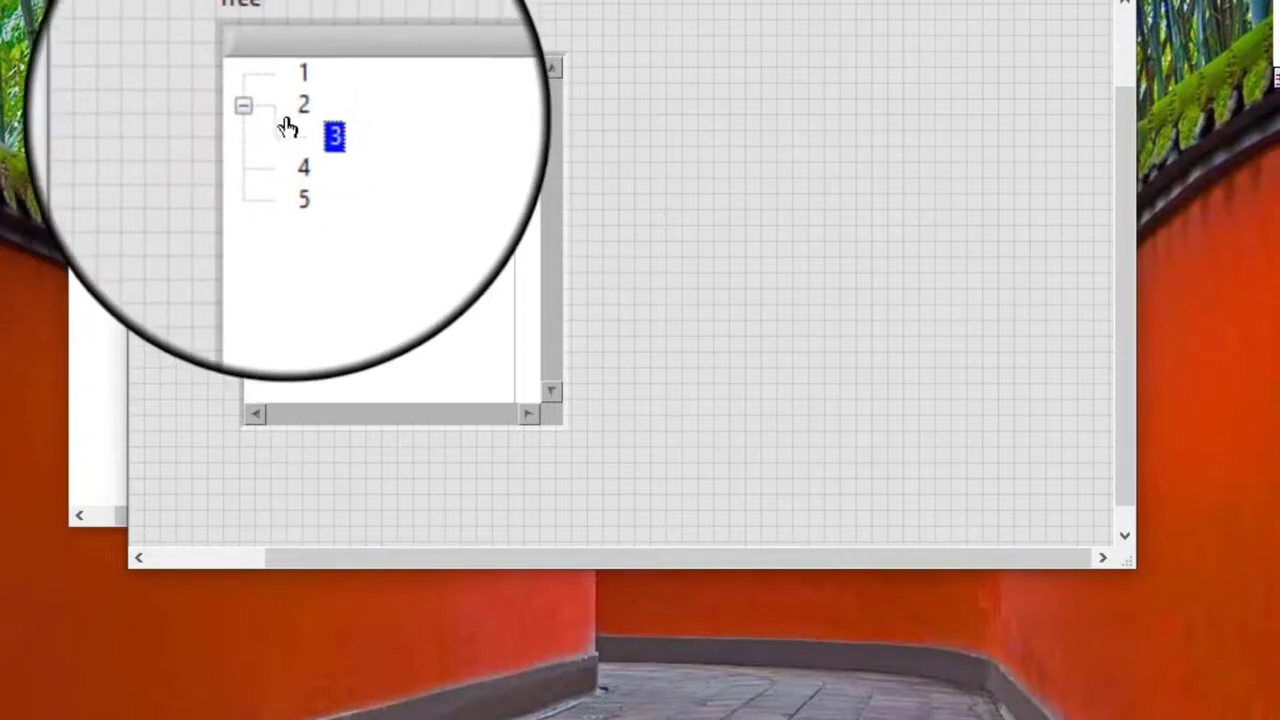
Create a Tree property node for Active Item > Child-Only? on the block diagram
right_click(284, 114)
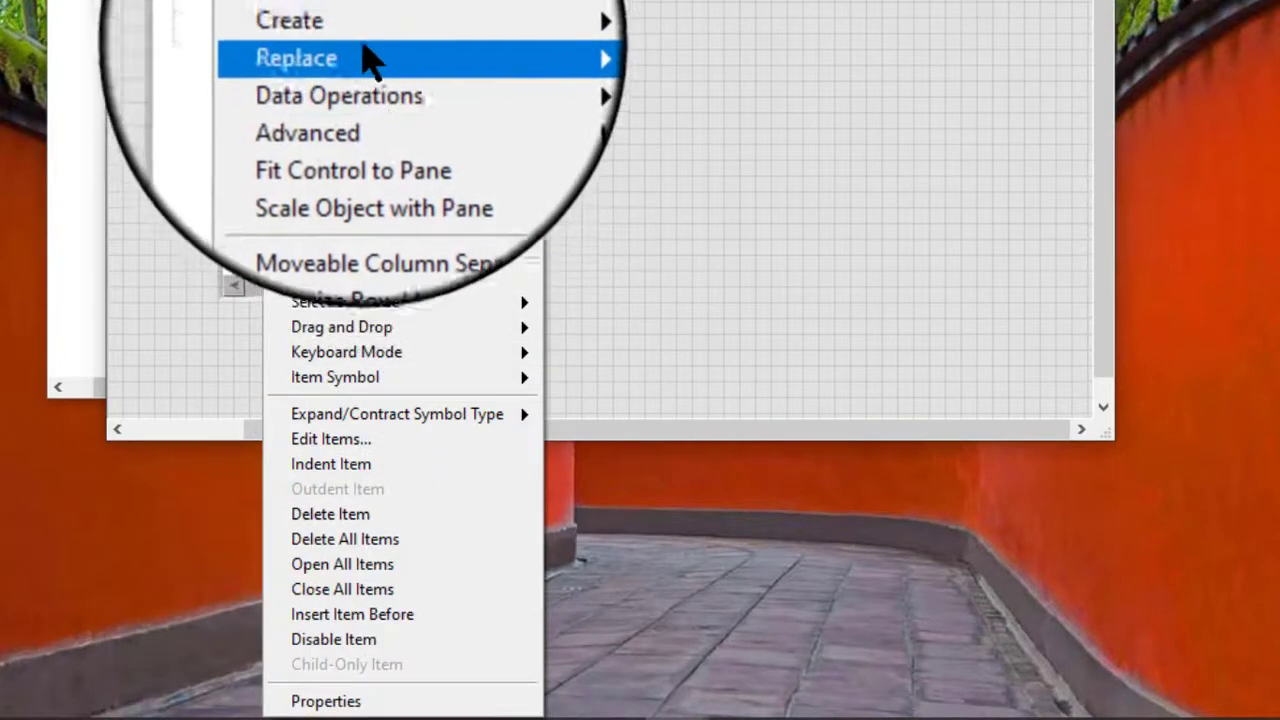
mouse_move(313, 27)
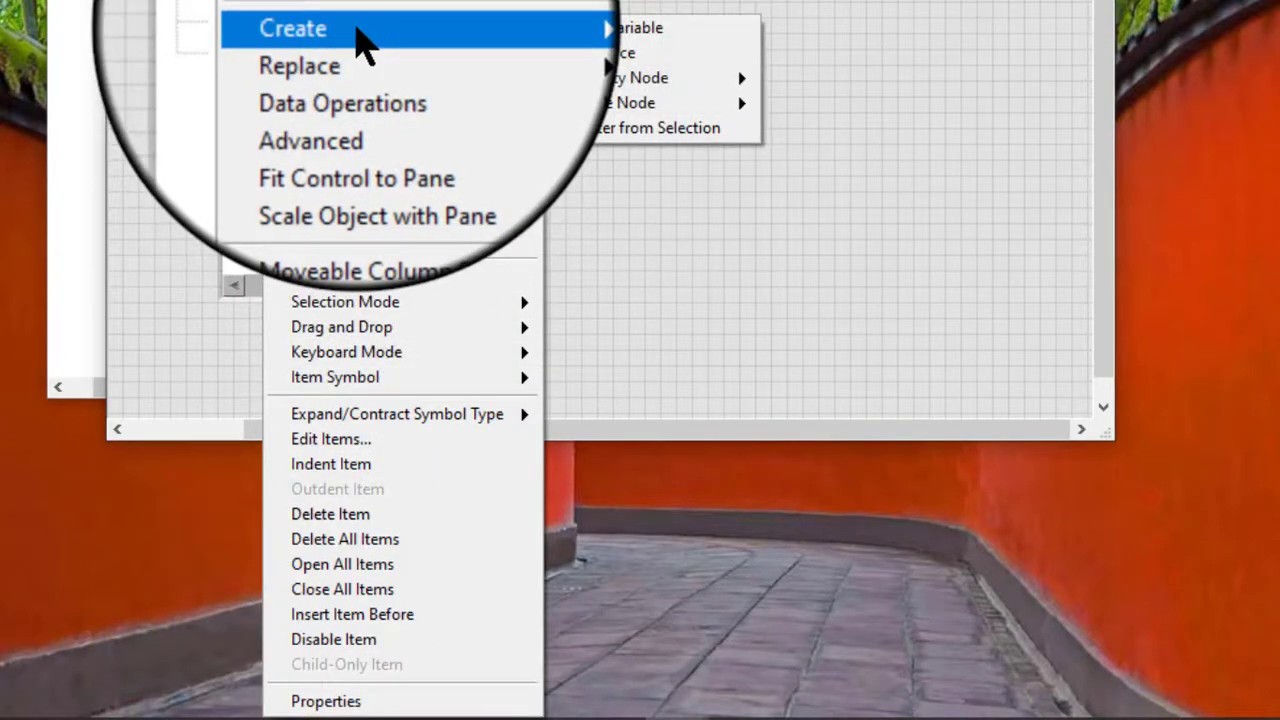
mouse_move(617, 78)
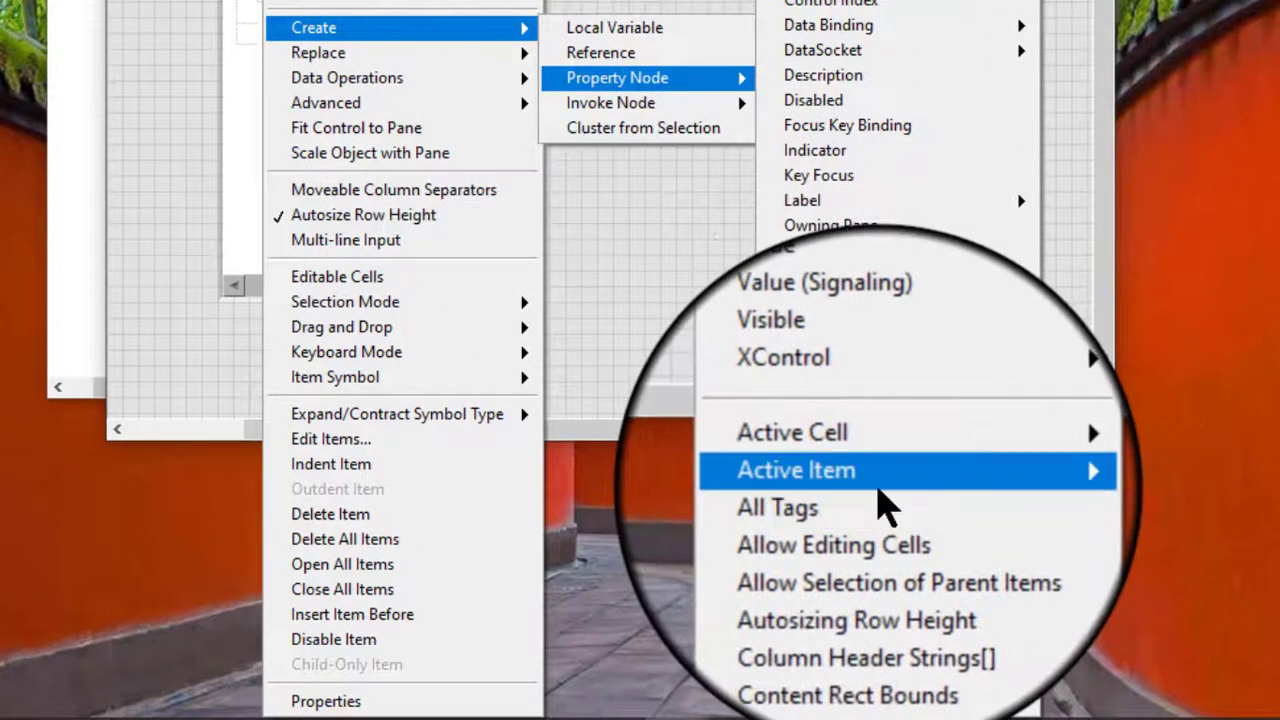
mouse_move(810, 470)
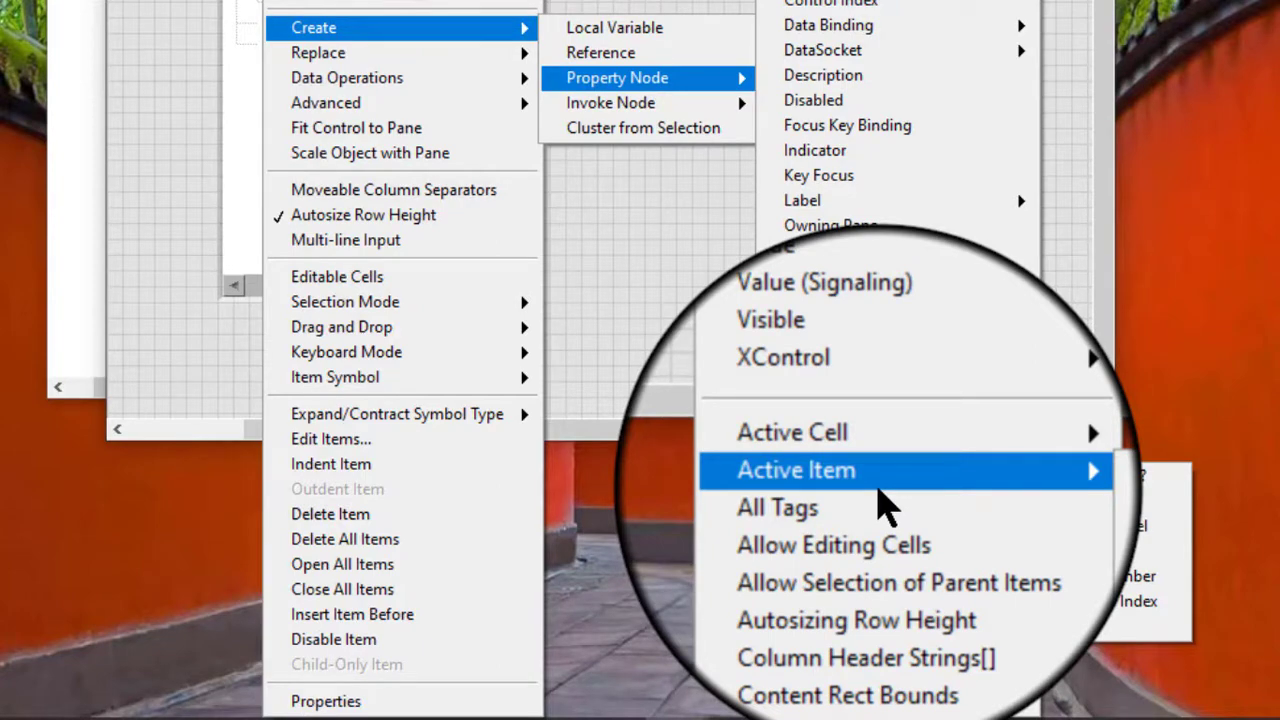
left_click(1066, 477)
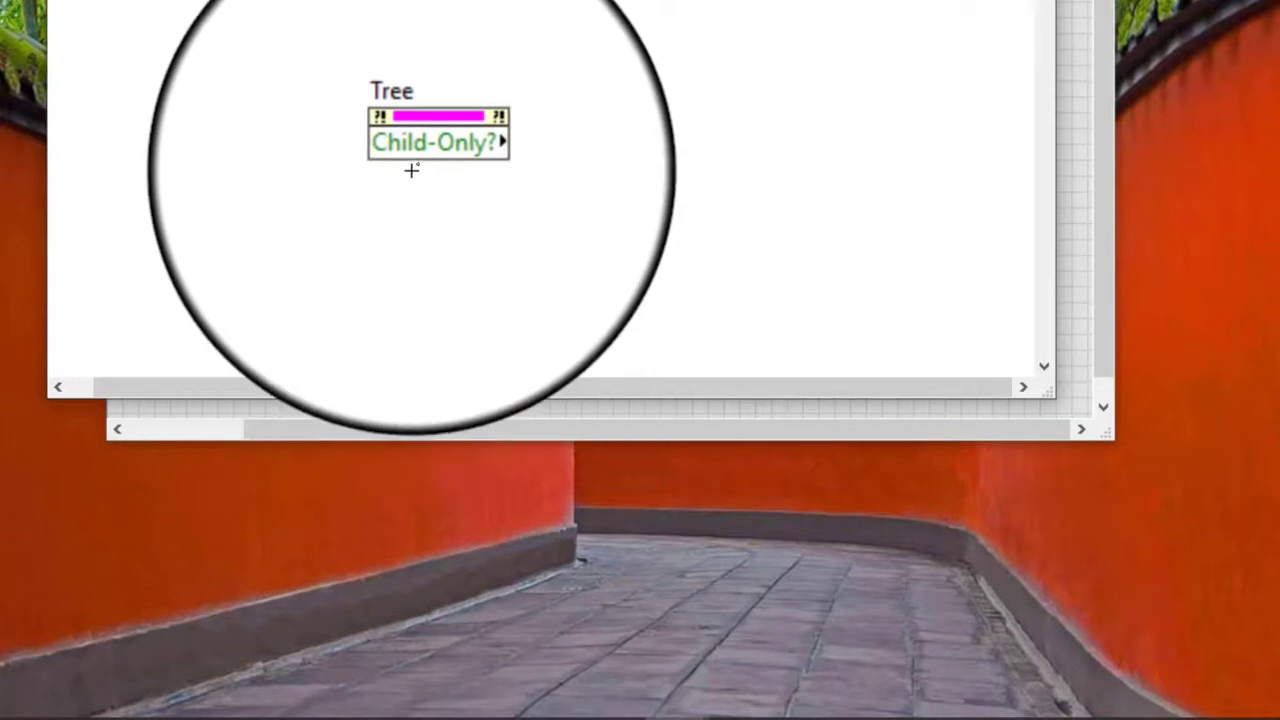
Switch the property node to Active Item Tag and add a second row for Active Item Indent Level
right_click(411, 148)
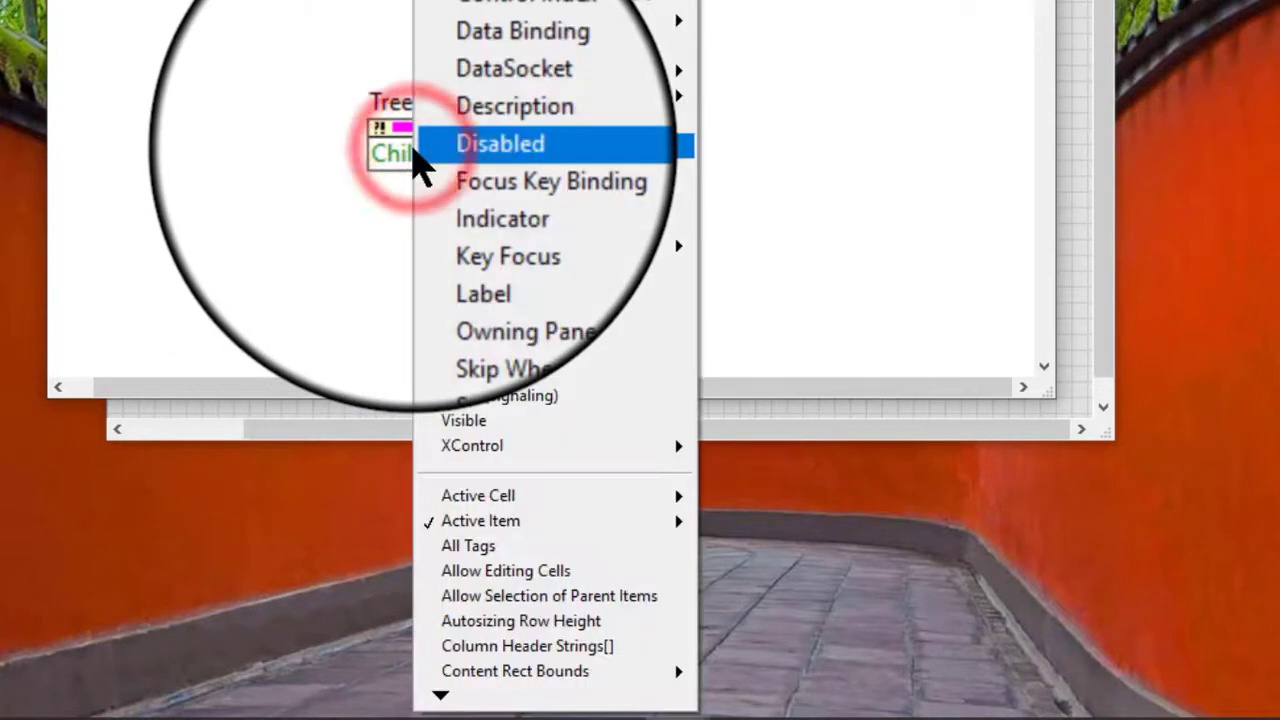
mouse_move(470, 521)
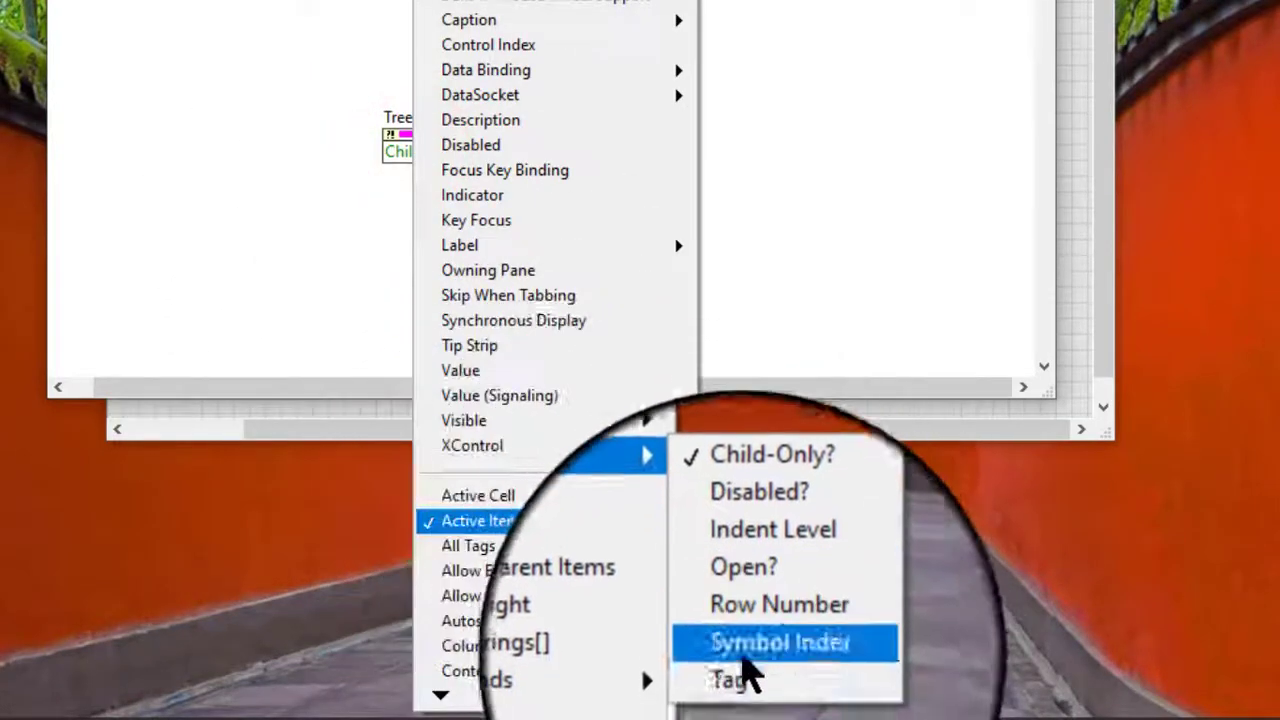
left_click(742, 677)
left_click_drag(428, 162, 430, 190)
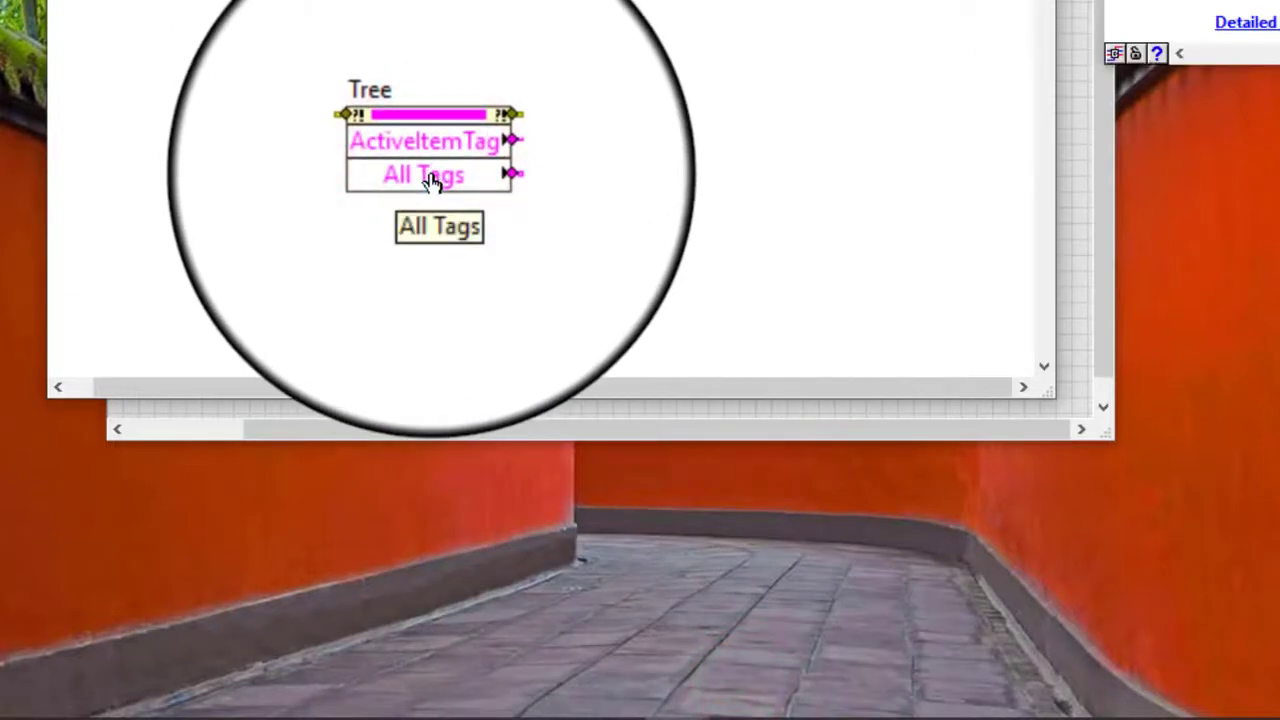
left_click(432, 182)
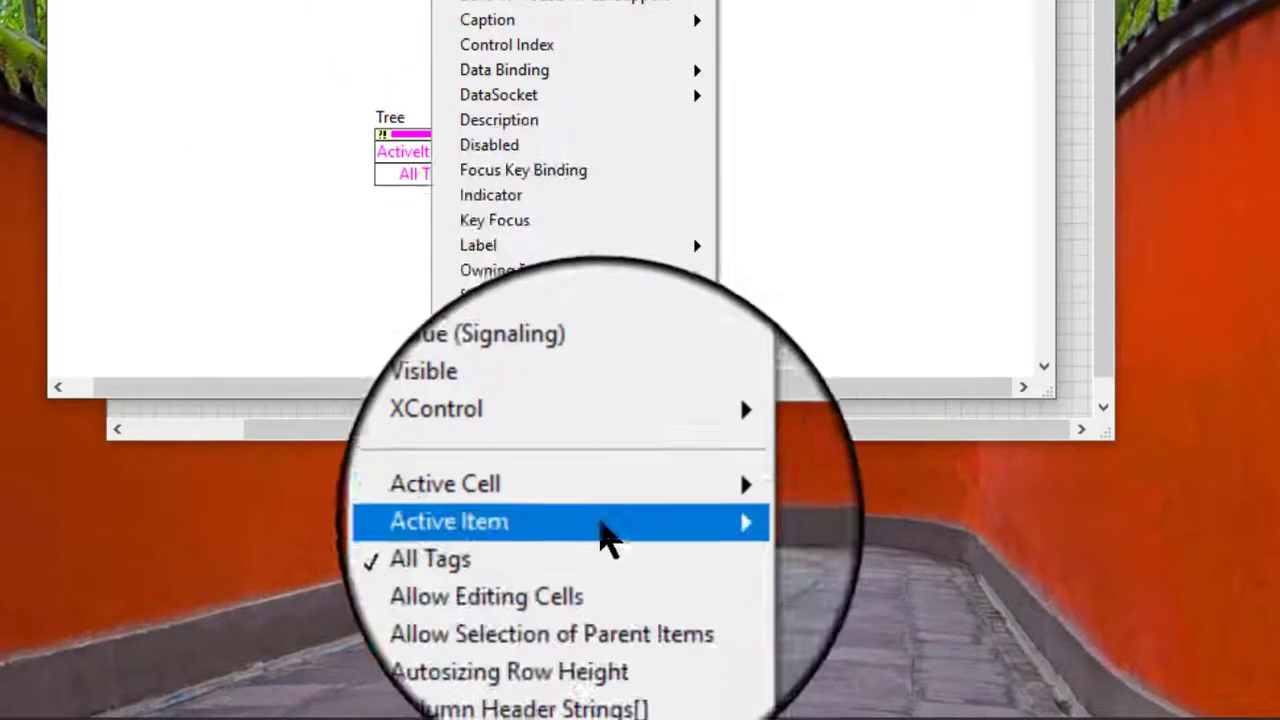
mouse_move(470, 519)
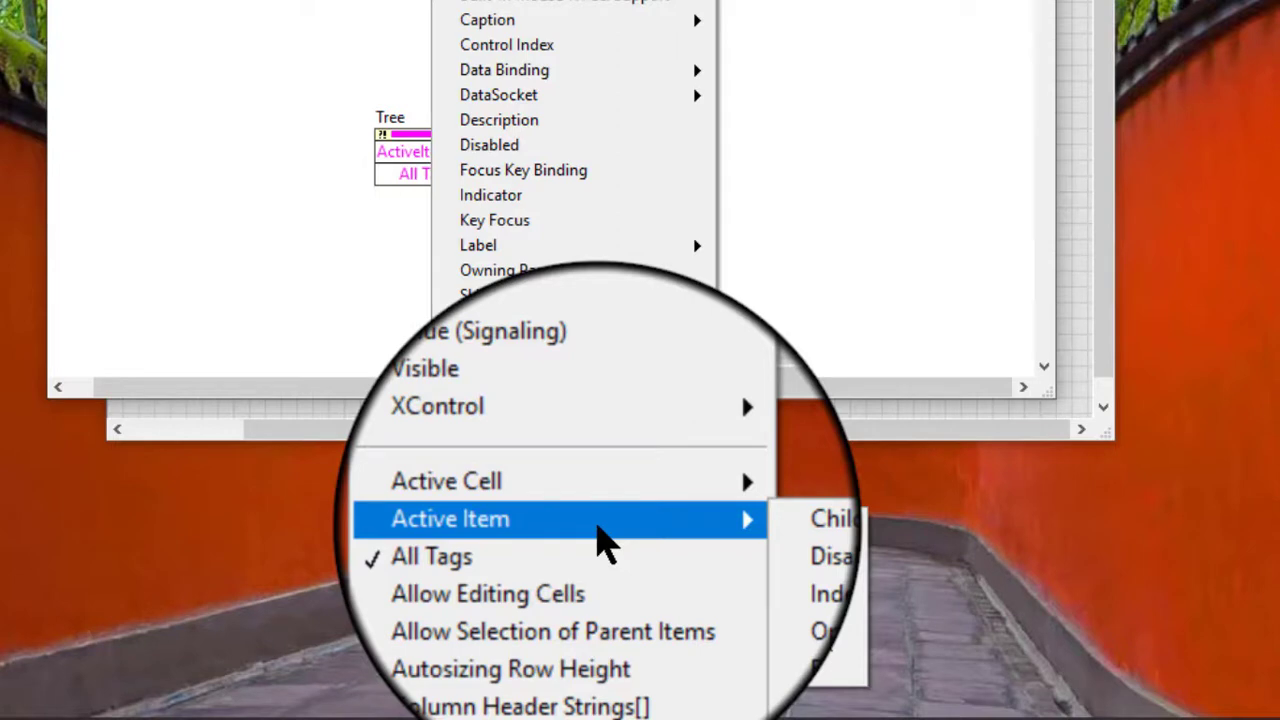
left_click(737, 583)
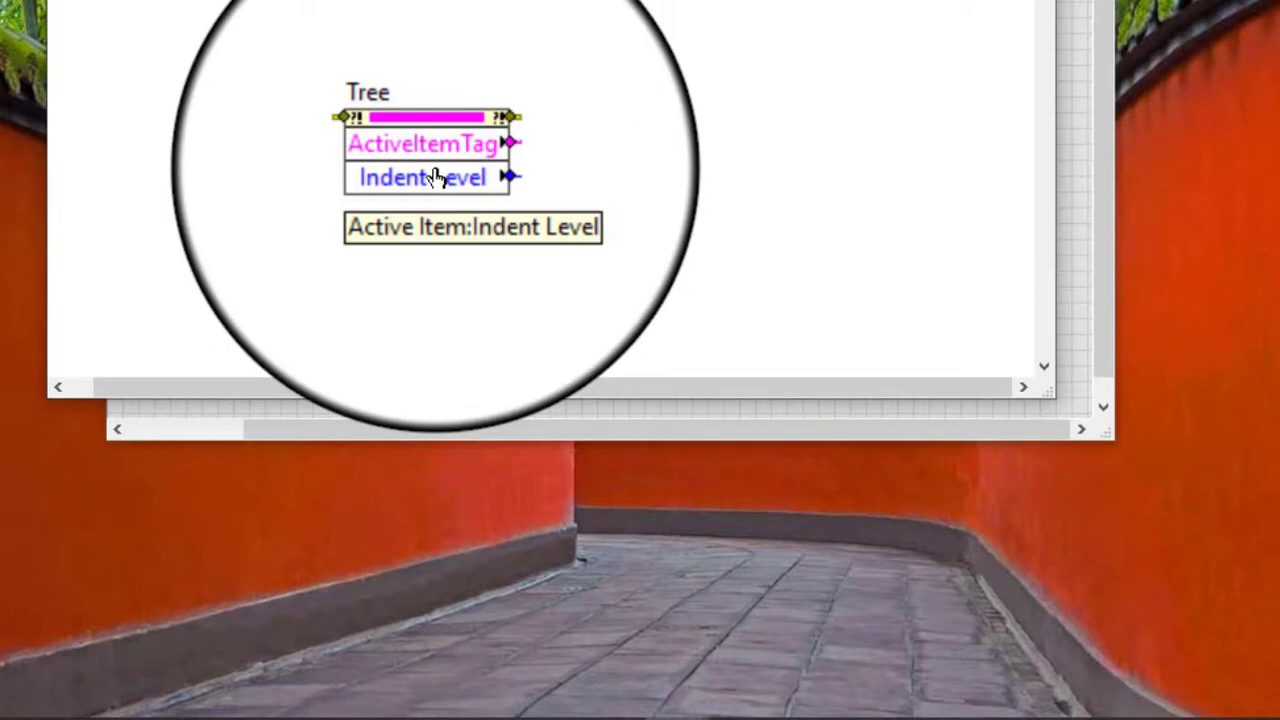
Change all node properties to Write and create controls for the Tag and Indent Level inputs
right_click(437, 177)
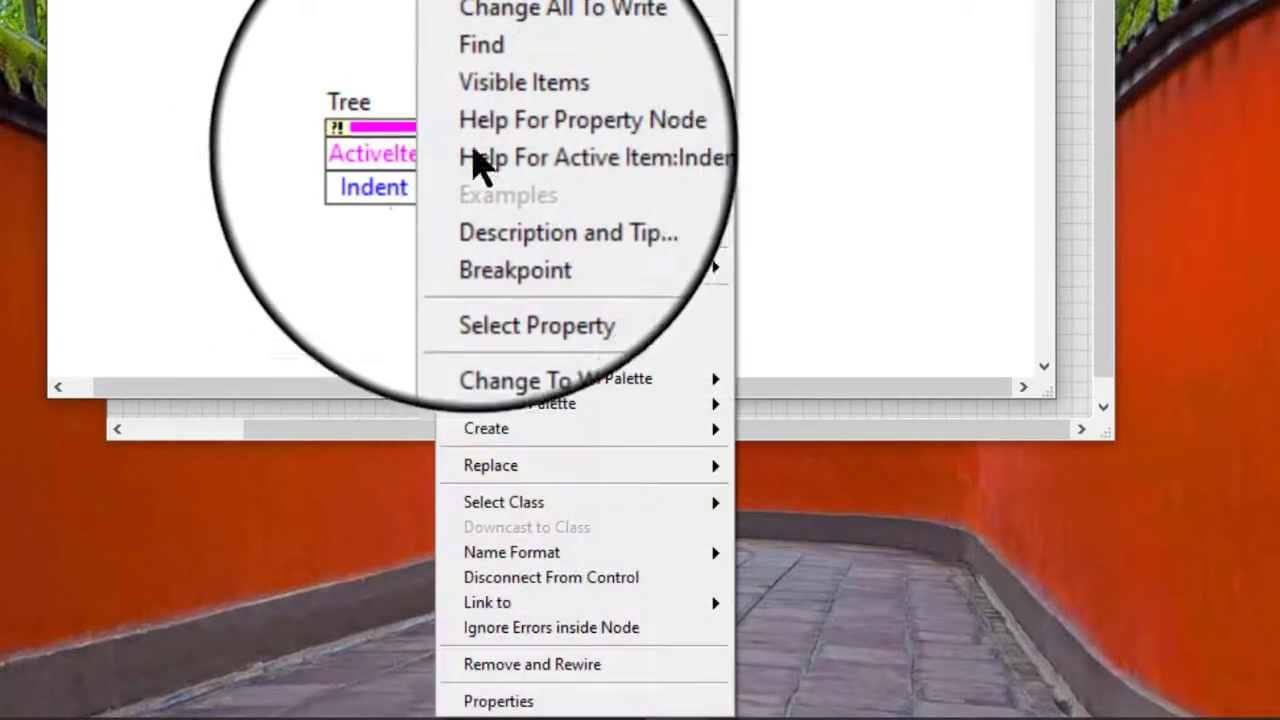
left_click(565, 65)
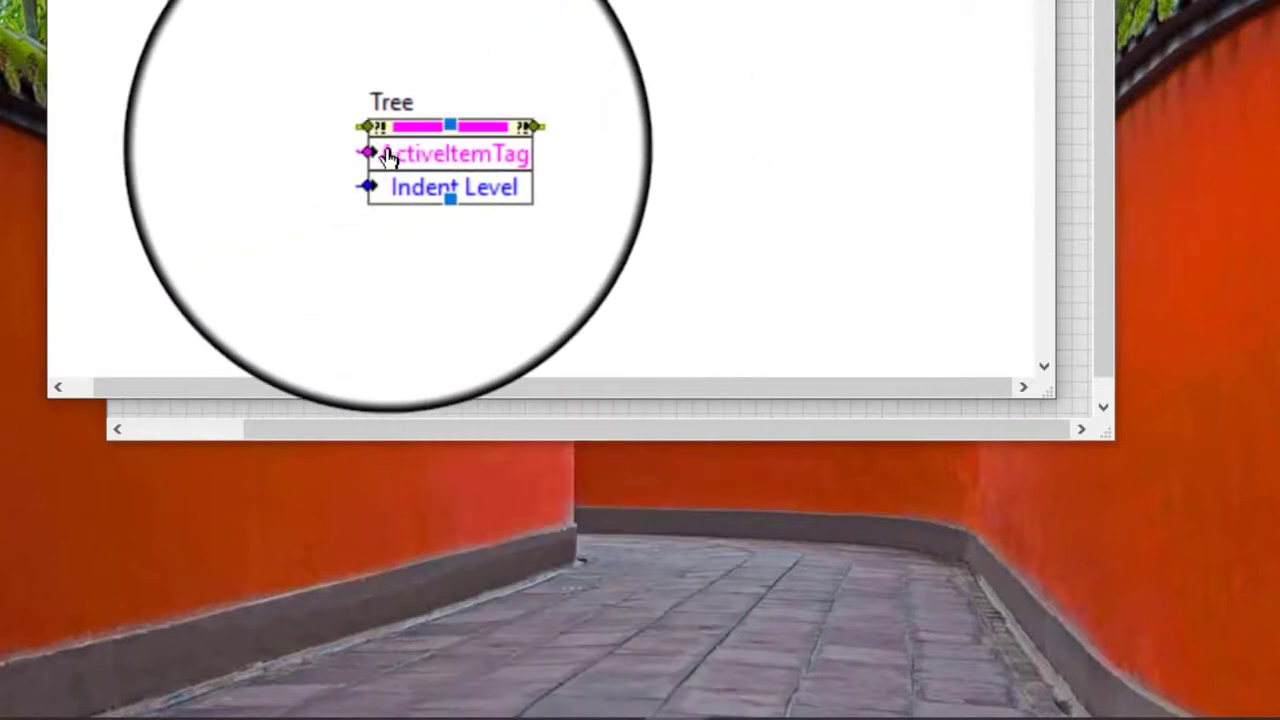
right_click(382, 150)
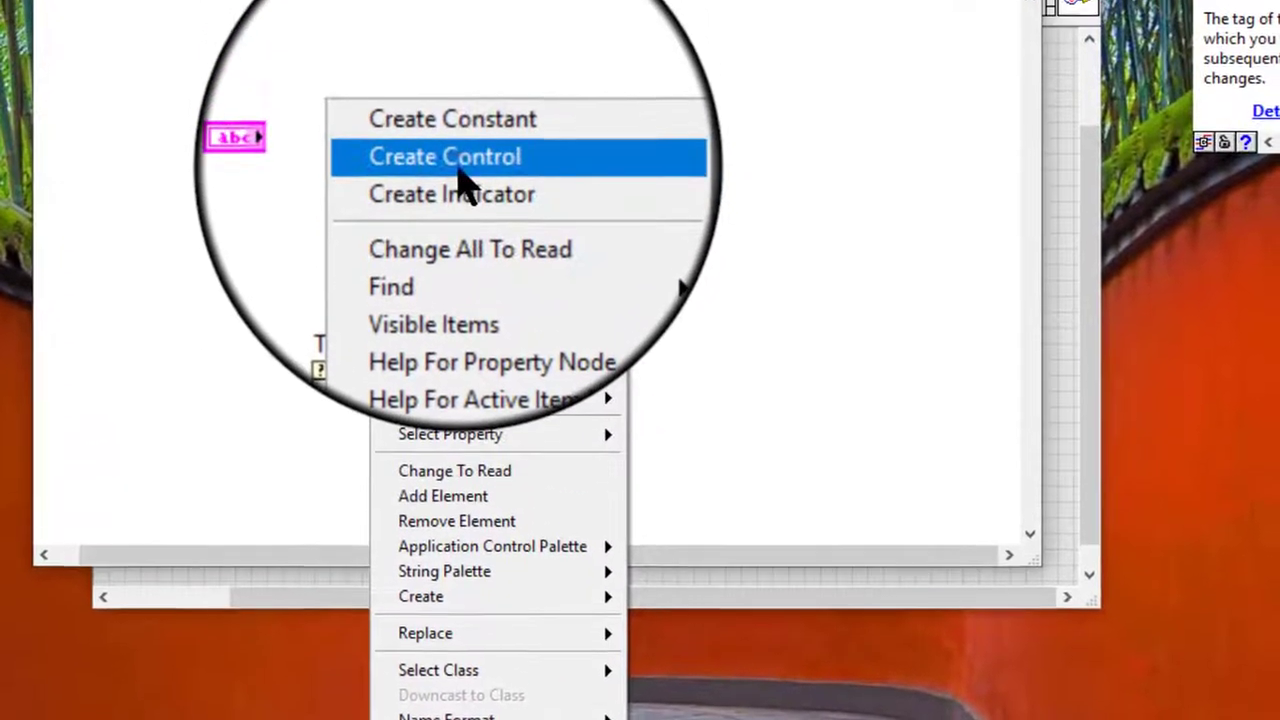
left_click(478, 105)
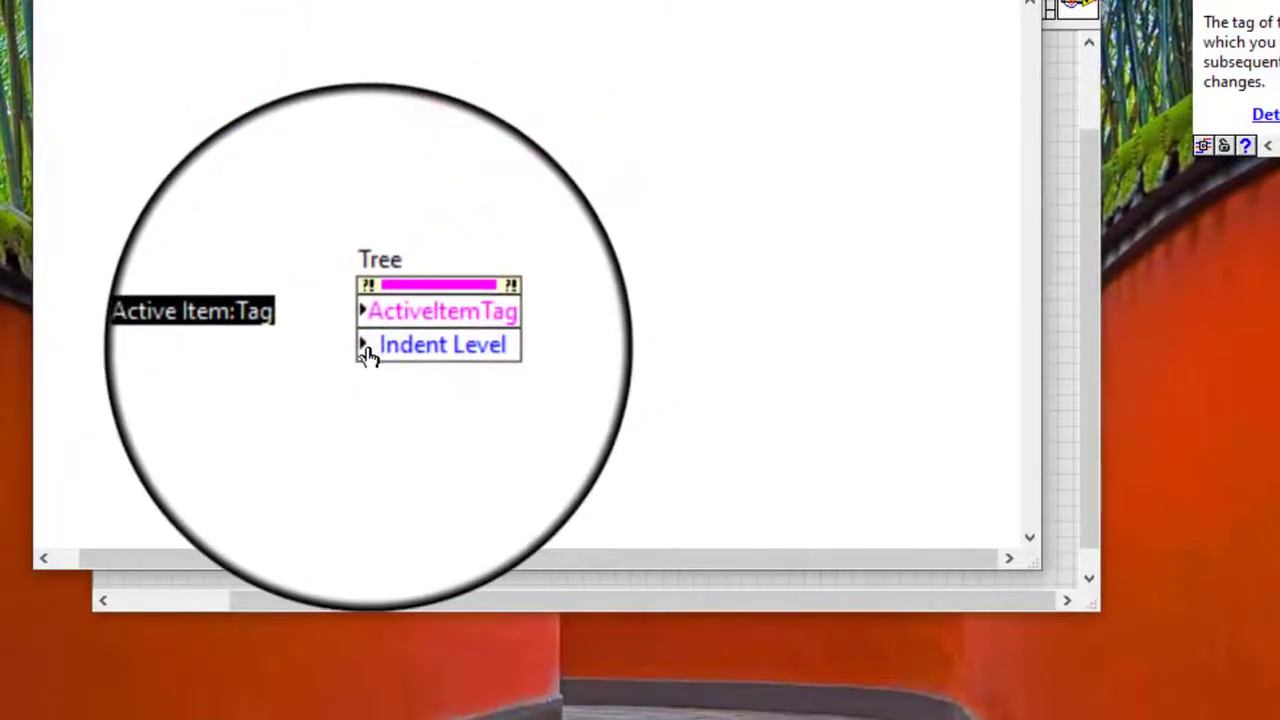
right_click(368, 350)
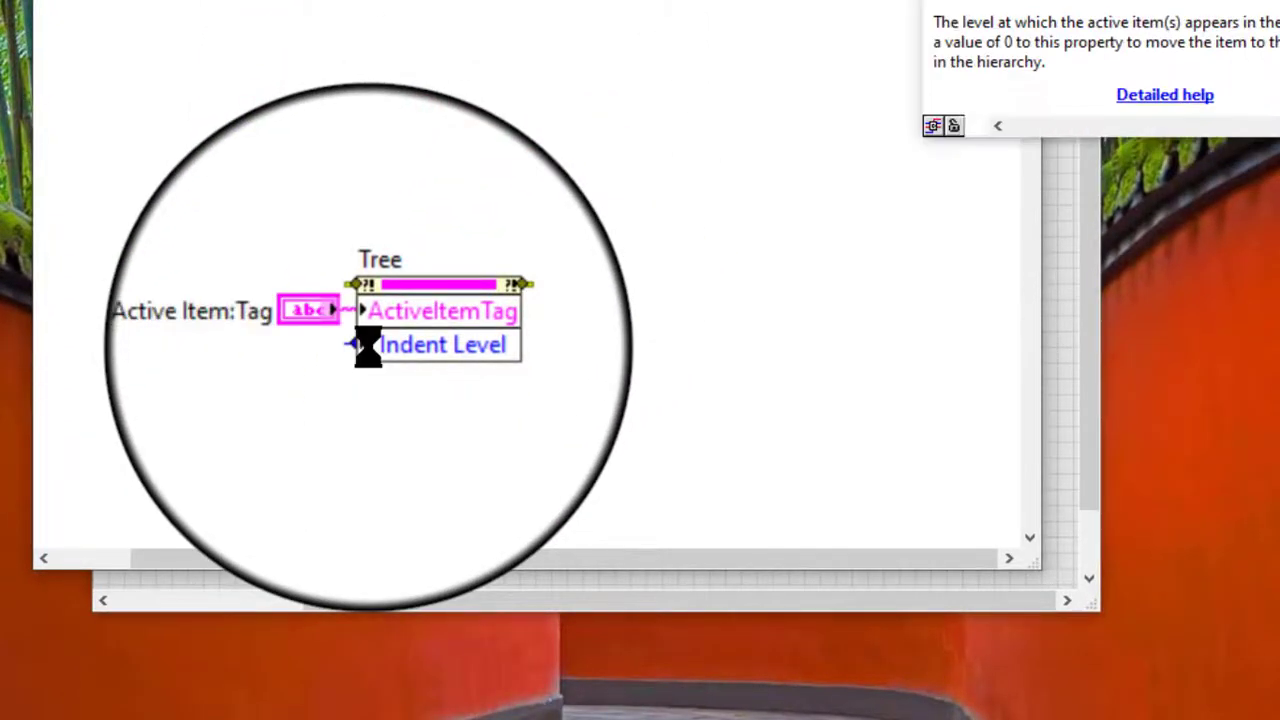
left_click(458, 180)
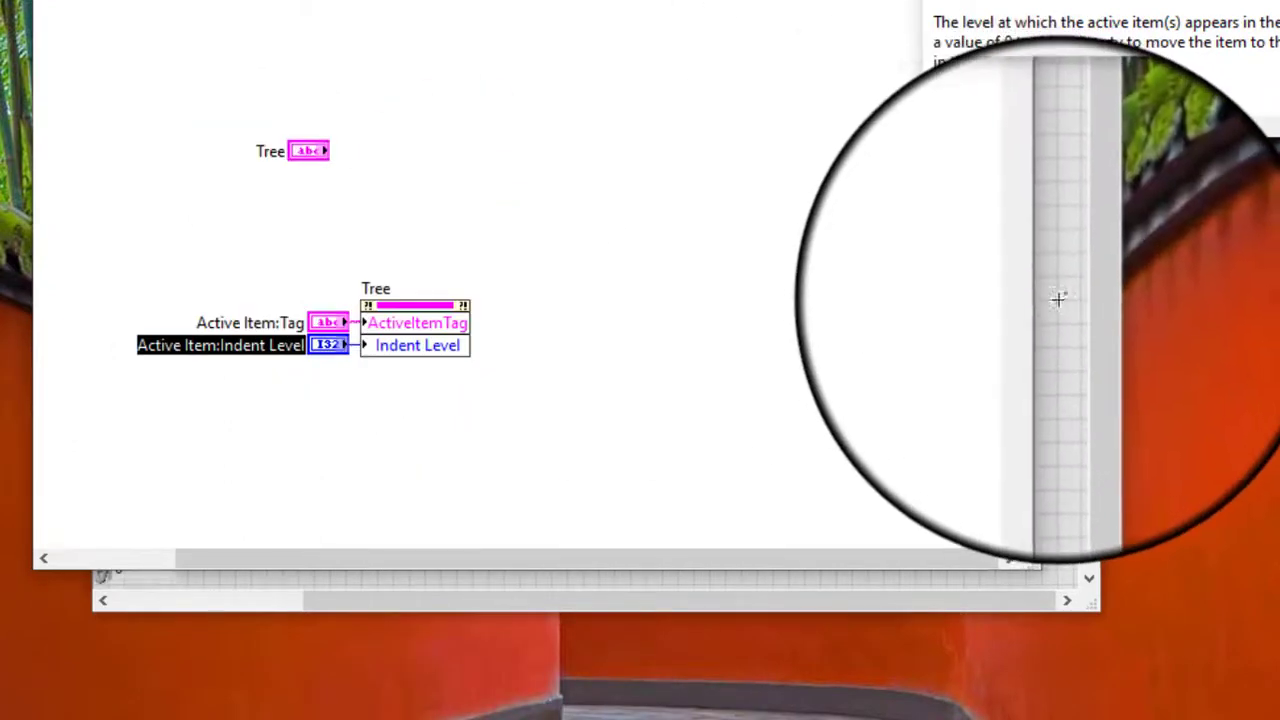
On the front panel, nest items 1 and 3 under item 2, set Active Item:Tag to 1, and run the VI
left_click(1058, 298)
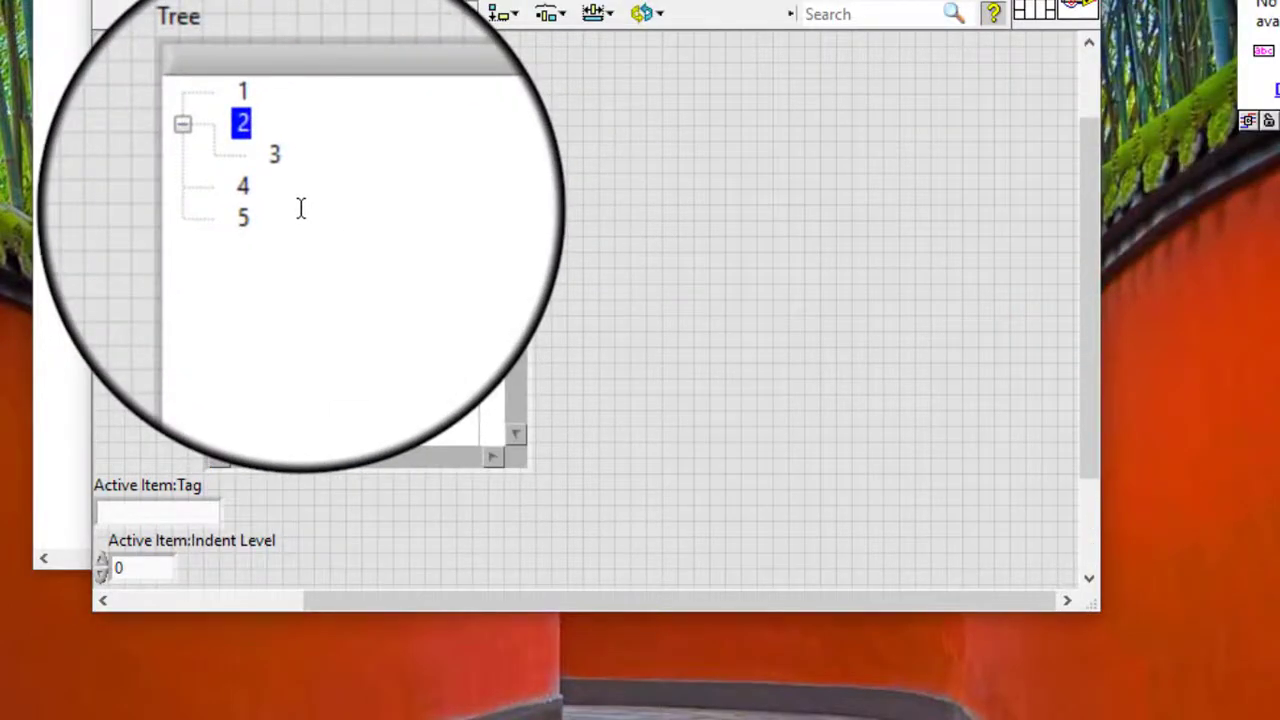
left_click(248, 138)
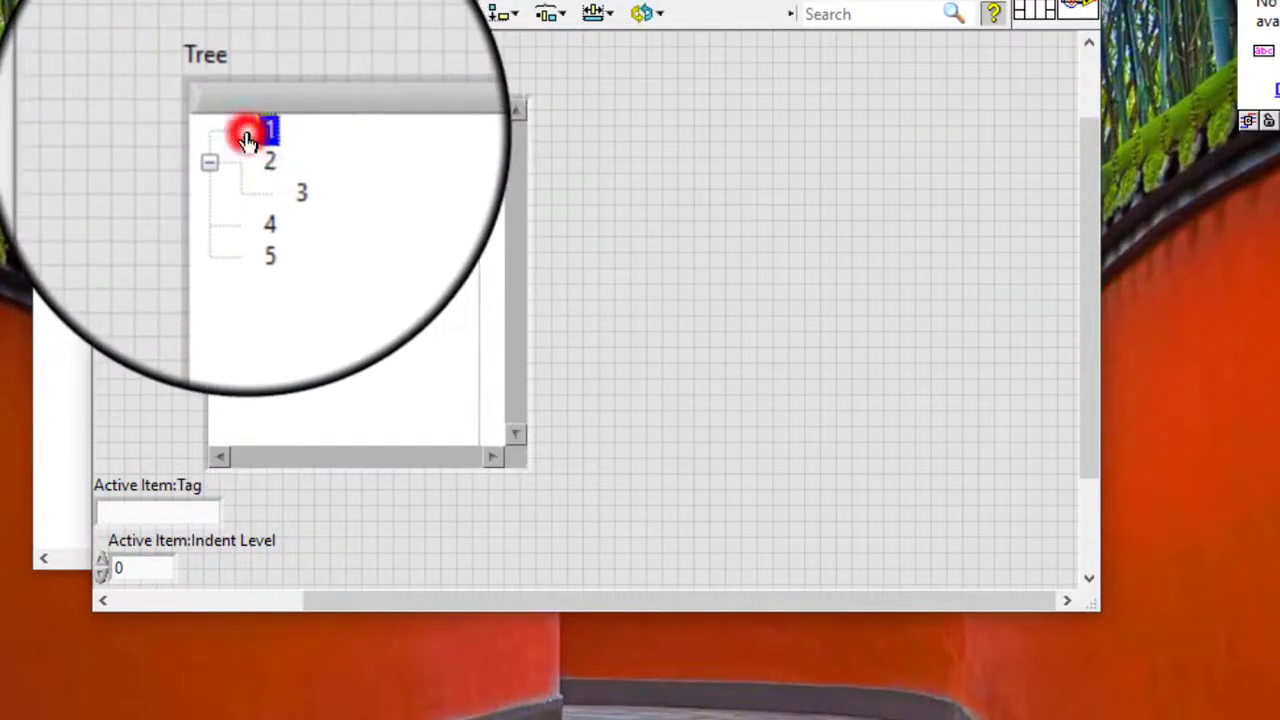
left_click(300, 192, "ctrl")
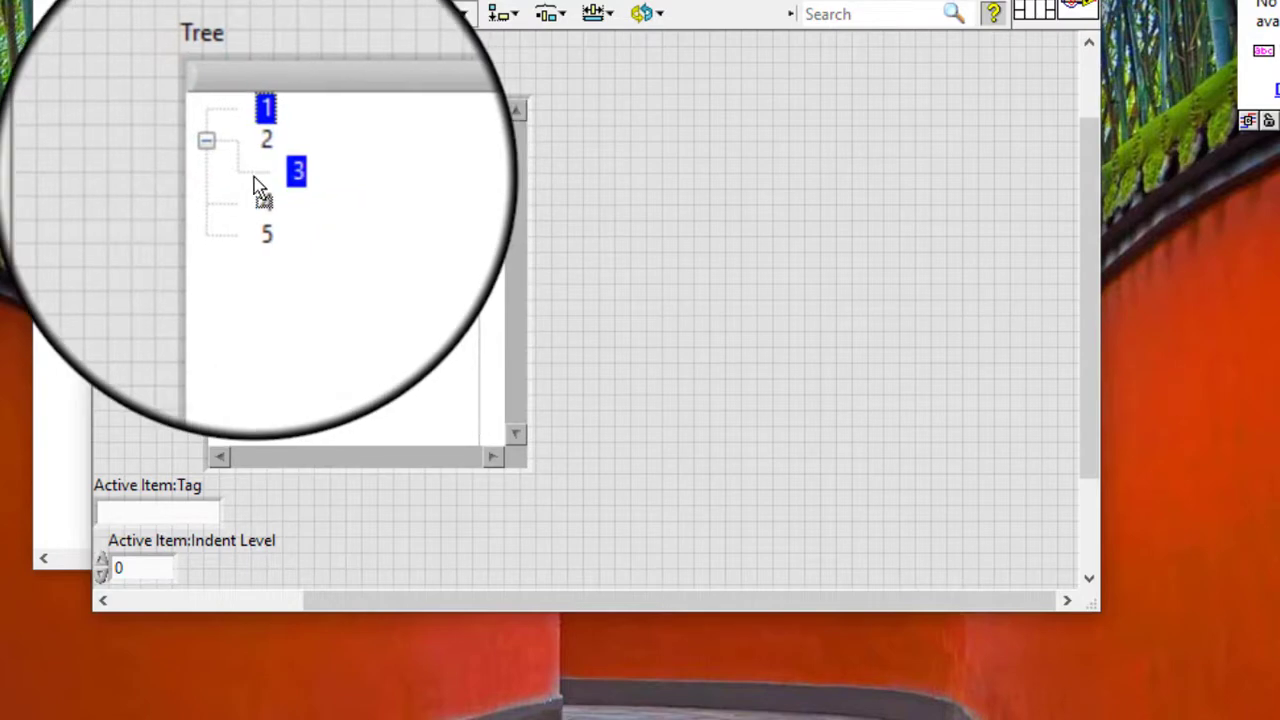
left_click_drag(254, 177, 256, 185)
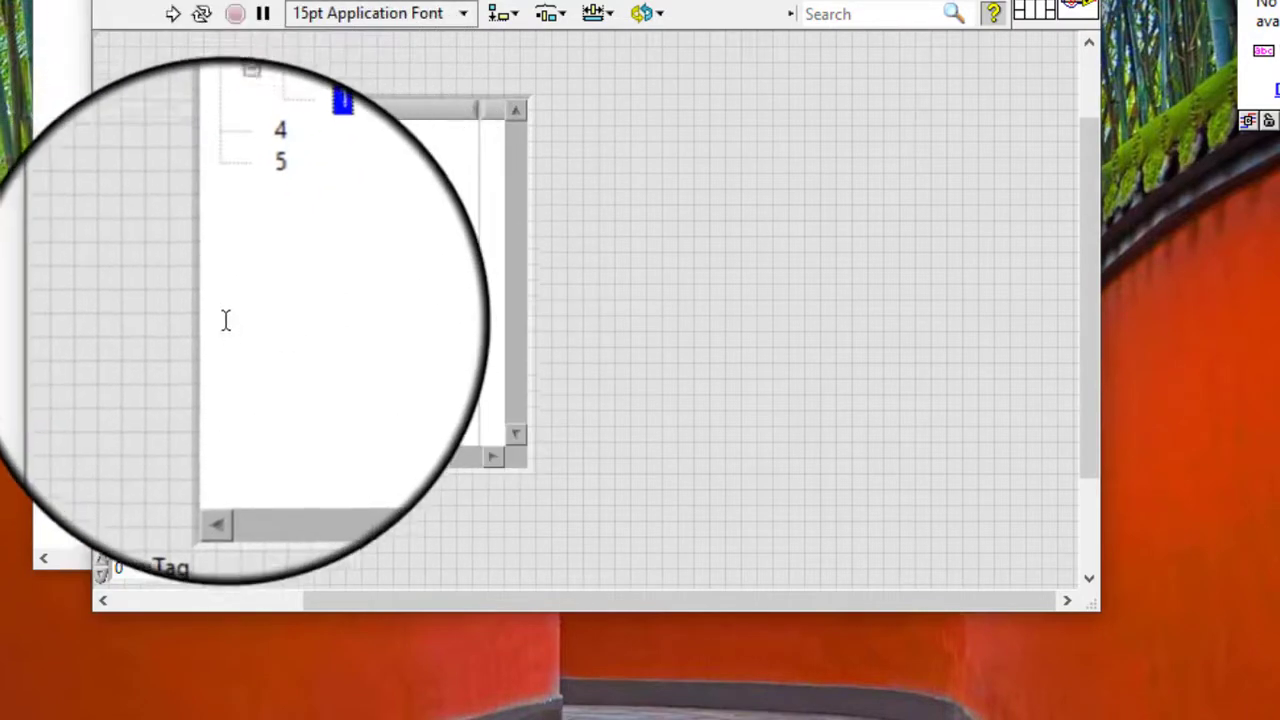
left_click(157, 510)
type("1")
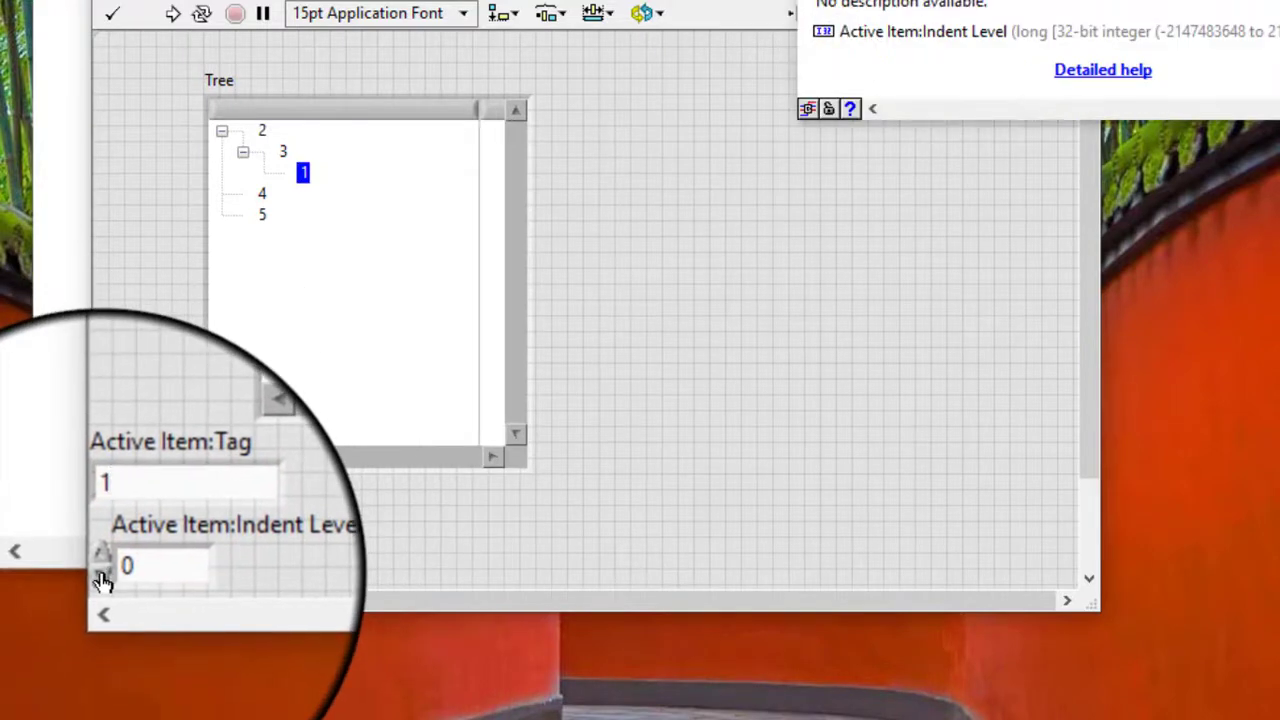
left_click(172, 14)
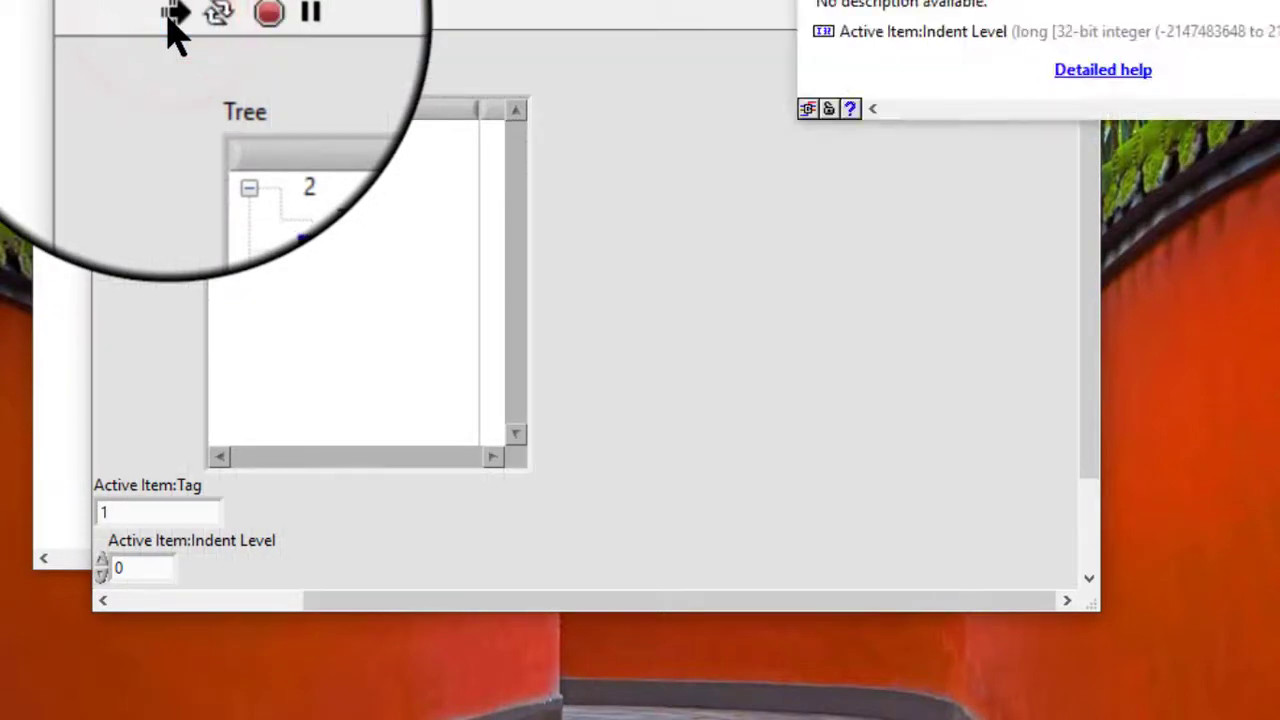